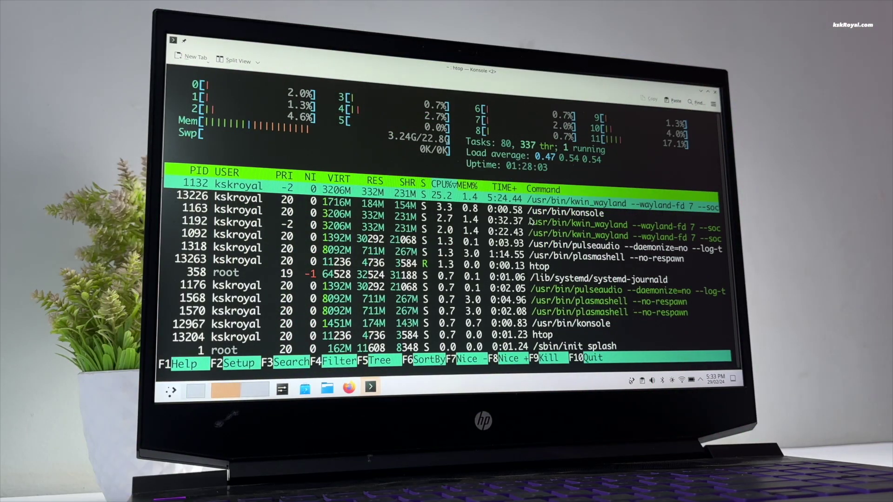
Step: Quit htop by closing the Konsole window and confirm the close prompt
{"action": "key", "text": "ctrl+shift+q"}
{"action": "key", "text": "Return"}
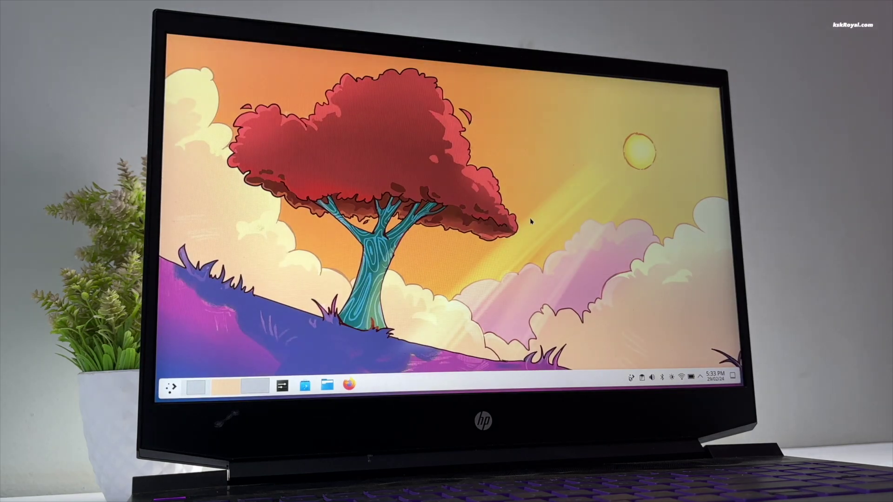
Step: Launch Visual Studio Code from the Application Launcher
{"action": "key", "text": "super"}
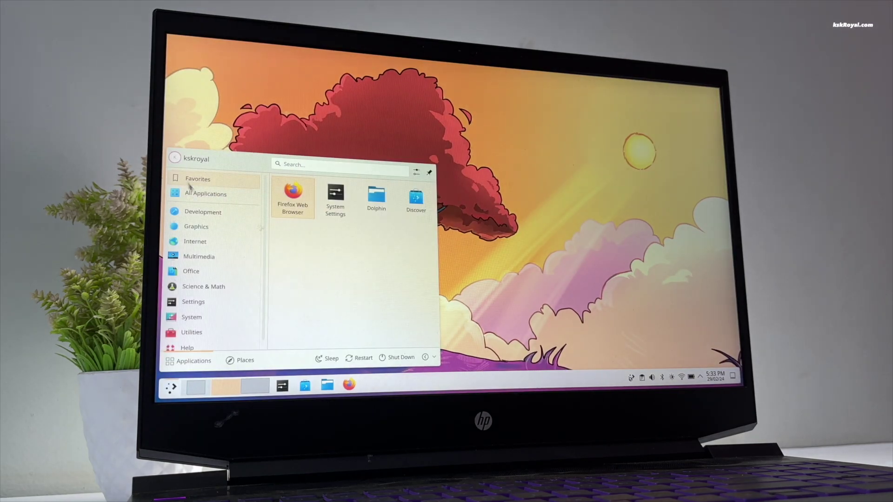
{"action": "mouse_move", "coordinate": [204, 230]}
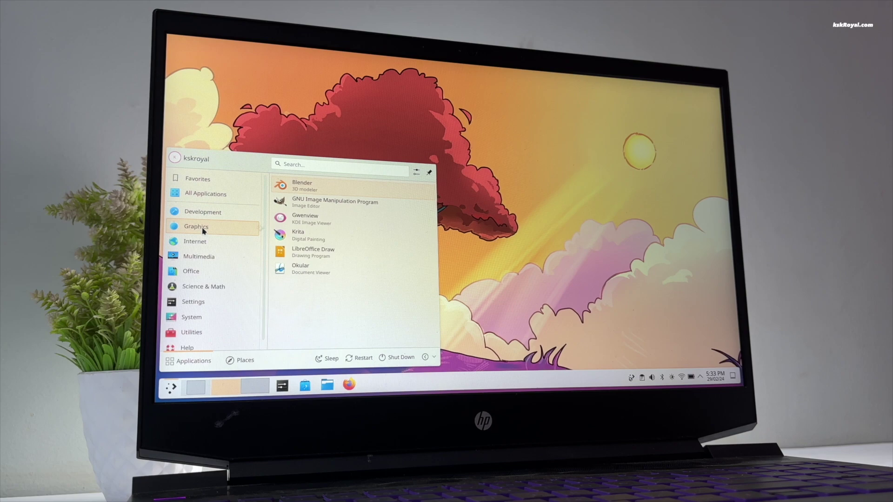
{"action": "mouse_move", "coordinate": [213, 339]}
{"action": "left_click", "coordinate": [298, 303]}
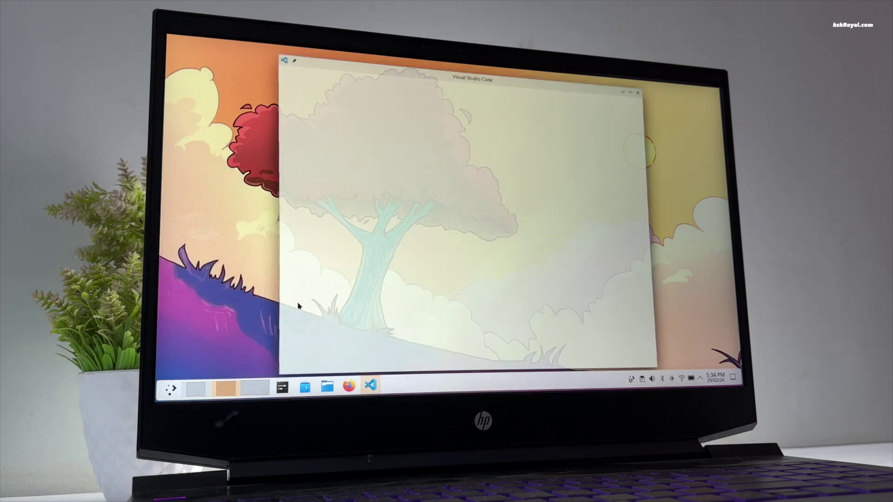
Step: Launch GIMP via a 'gimp' search, apply Breeze Dark, and minimize System Settings
{"action": "key", "text": "super"}
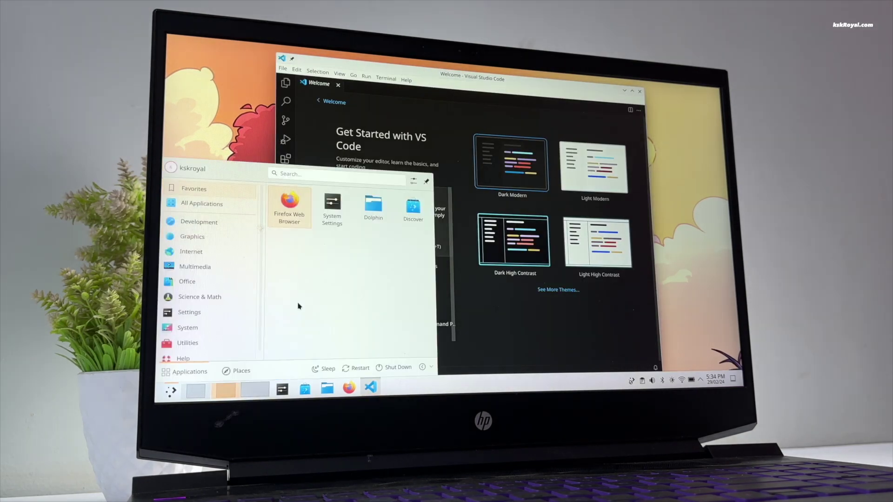
{"action": "type", "text": "gimp"}
{"action": "key", "text": "Return"}
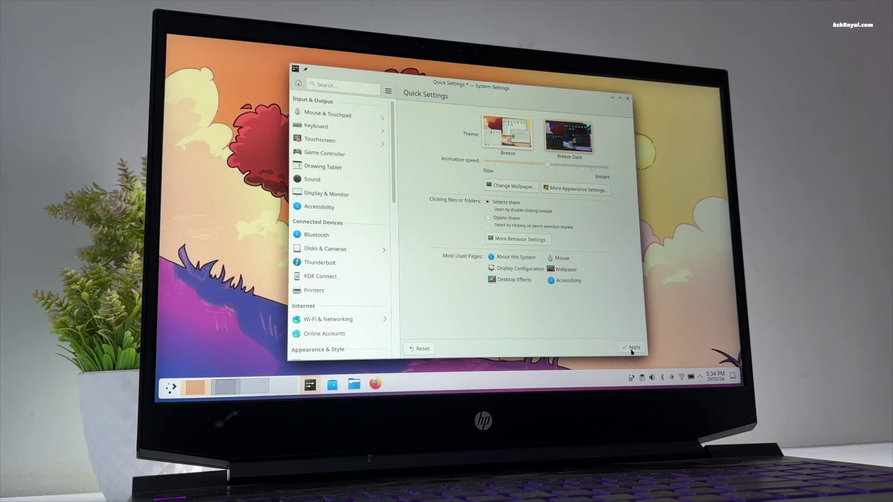
{"action": "left_click", "coordinate": [632, 349]}
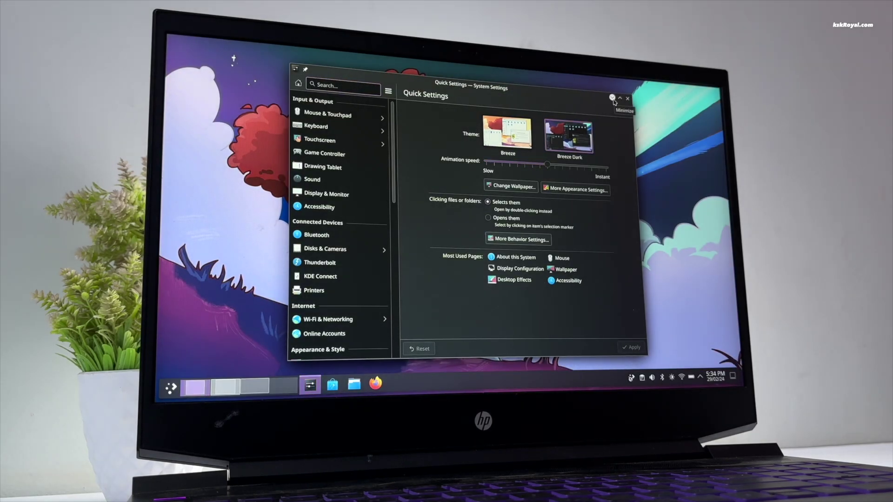
{"action": "left_click", "coordinate": [613, 98]}
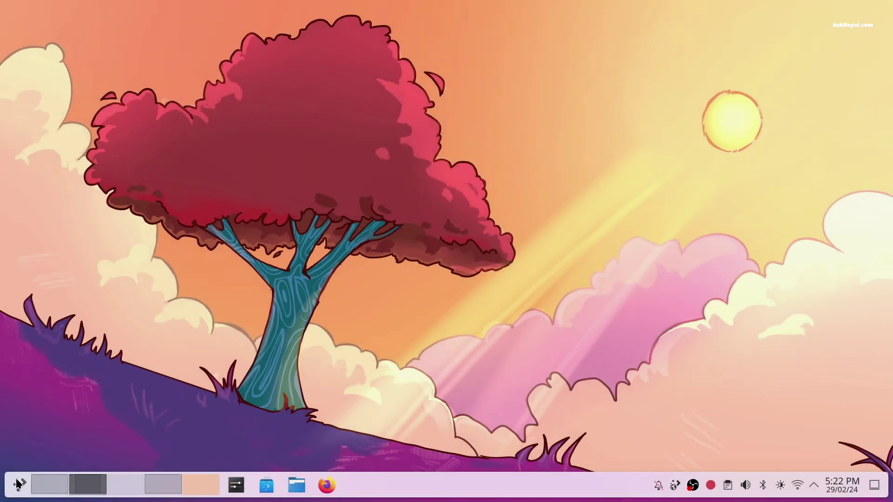
Step: Open About this System from the system tray and highlight the 'Wayland' graphics platform value
{"action": "left_click", "coordinate": [19, 485]}
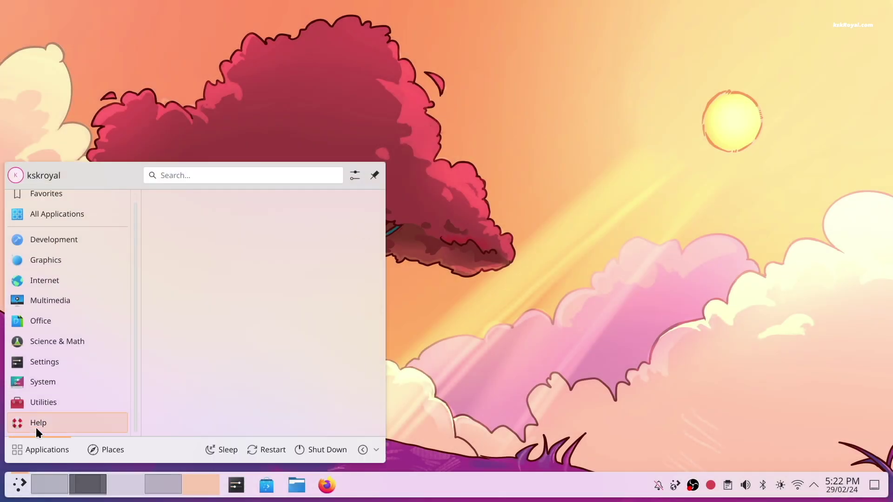
{"action": "mouse_move", "coordinate": [93, 301]}
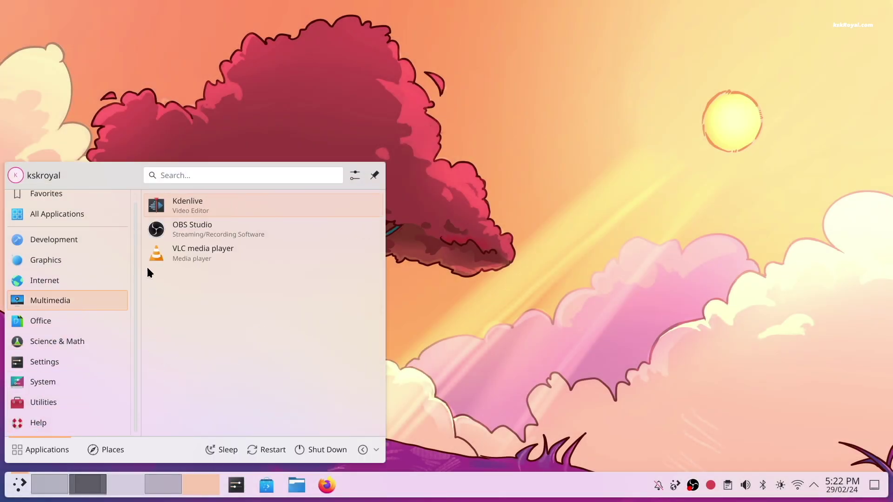
{"action": "left_click", "coordinate": [581, 224]}
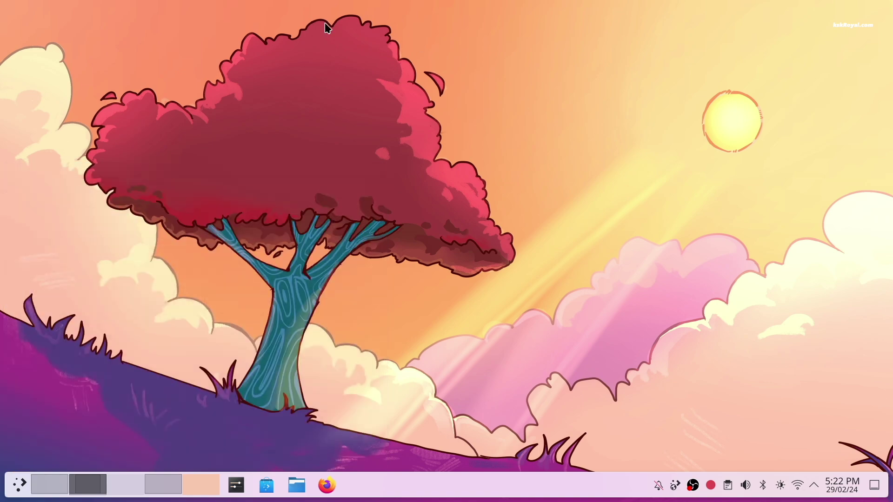
{"action": "left_click", "coordinate": [814, 486]}
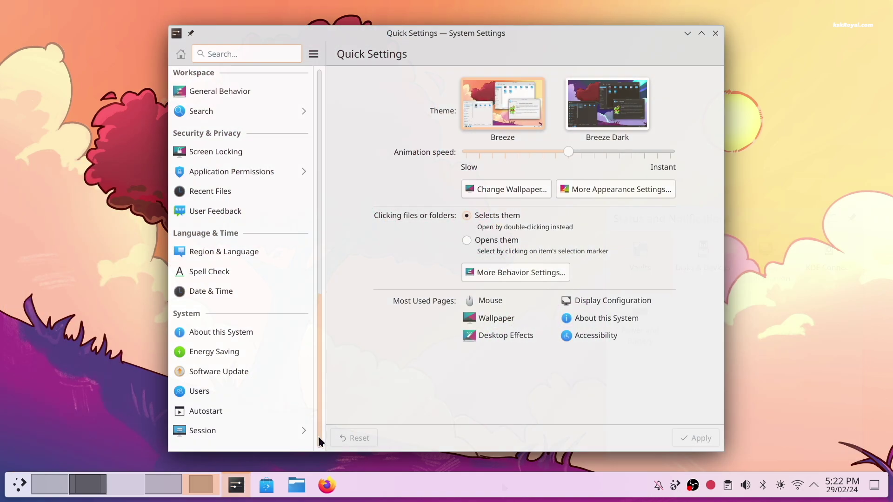
{"action": "left_click", "coordinate": [280, 333]}
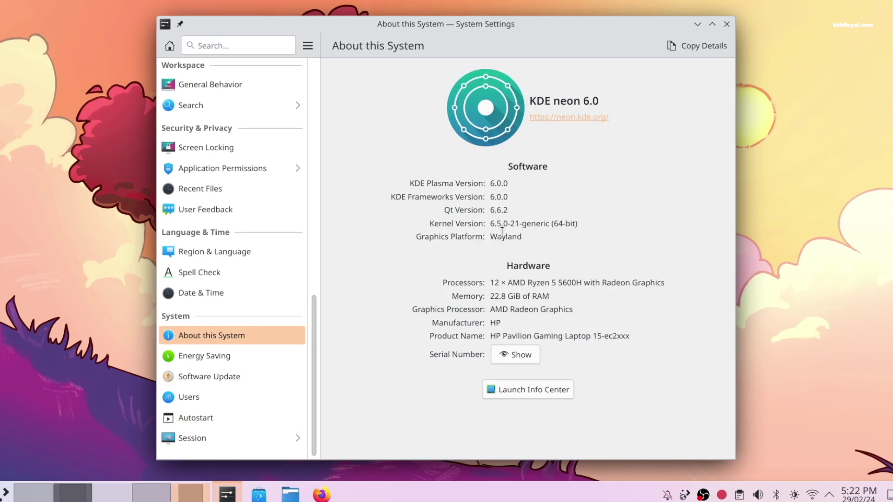
{"action": "double_click", "coordinate": [503, 238]}
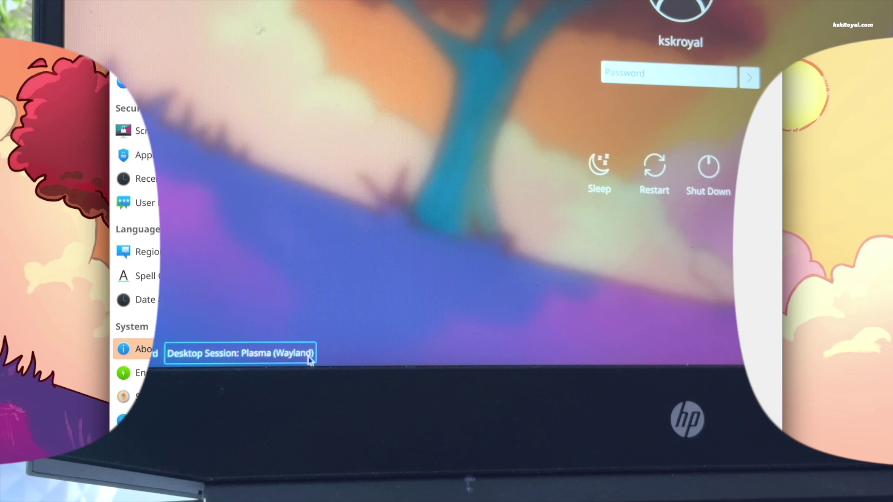
{"action": "left_click", "coordinate": [283, 357]}
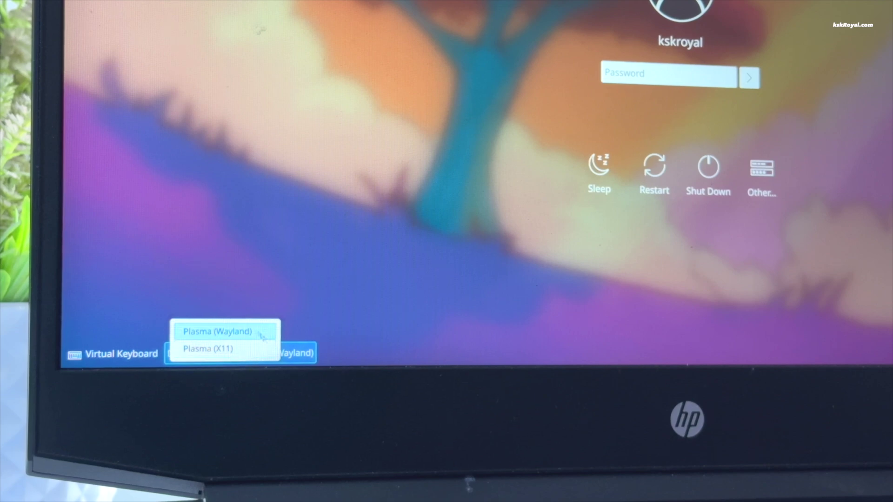
{"action": "left_click", "coordinate": [295, 360]}
{"action": "left_click", "coordinate": [300, 359]}
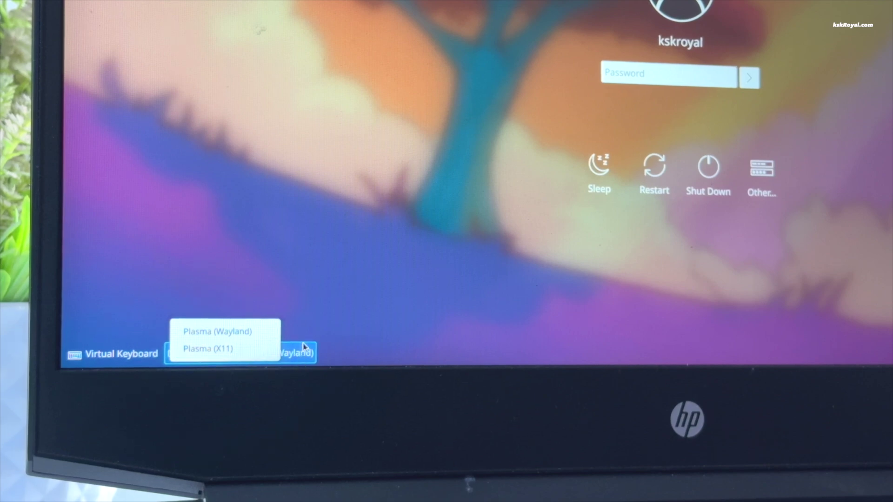
{"action": "left_click", "coordinate": [264, 334]}
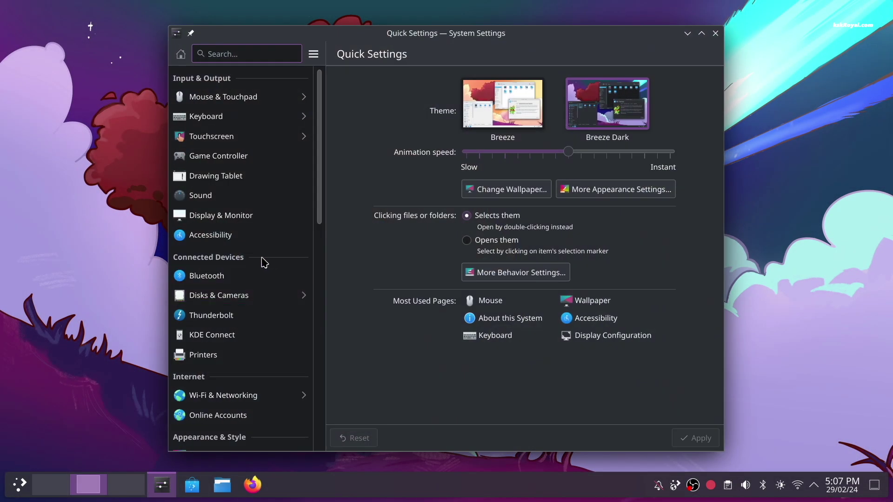
Step: Inspect the Display Configuration ICC colour profile field without picking a file, then close System Settings
{"action": "left_click", "coordinate": [257, 217]}
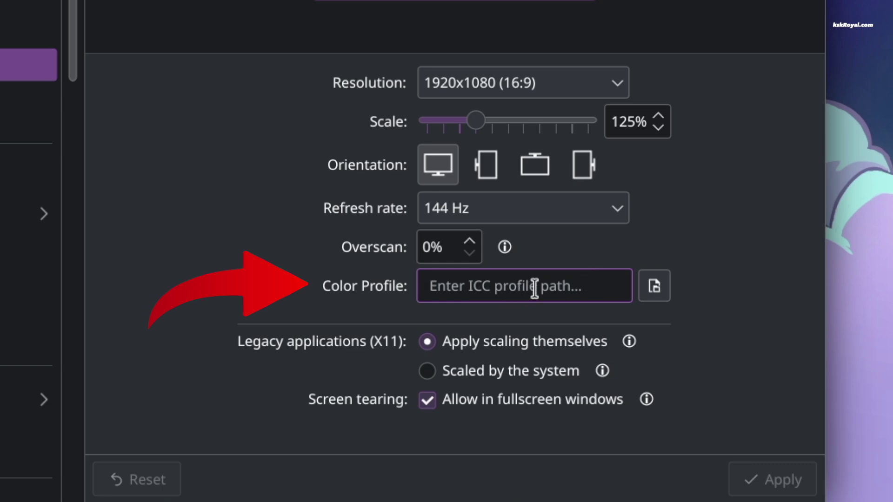
{"action": "left_click", "coordinate": [654, 287]}
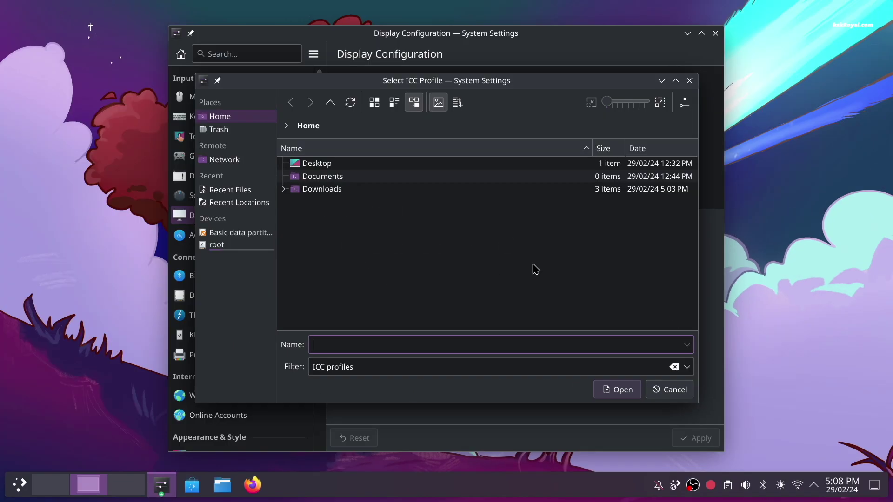
{"action": "left_click", "coordinate": [665, 394]}
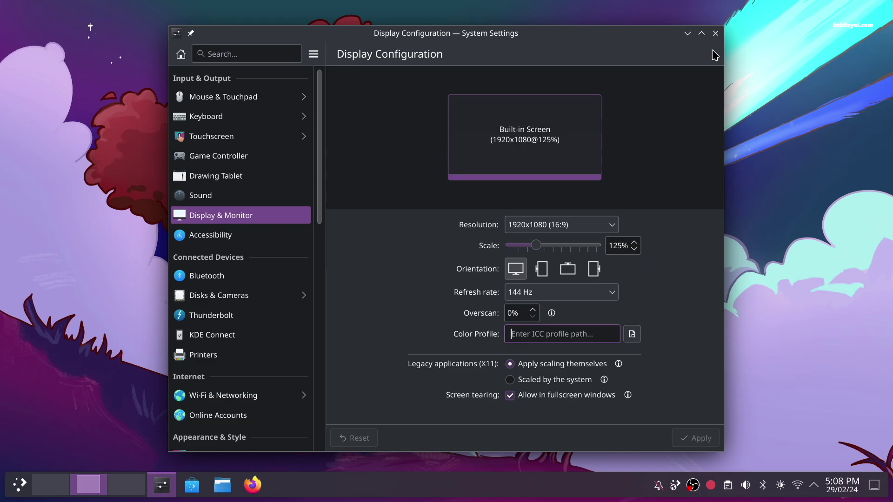
{"action": "left_click", "coordinate": [715, 34]}
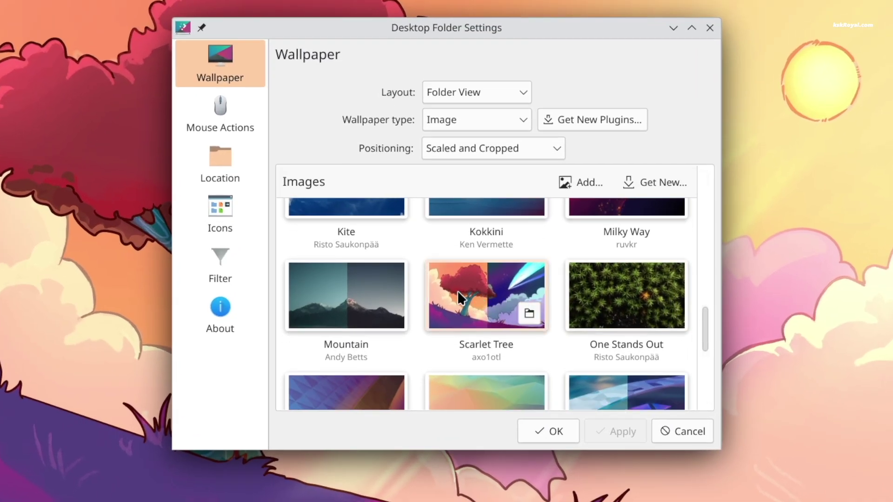
Step: Apply and confirm the Scarlet Tree wallpaper, then briefly open and close the Overview
{"action": "left_click", "coordinate": [470, 298]}
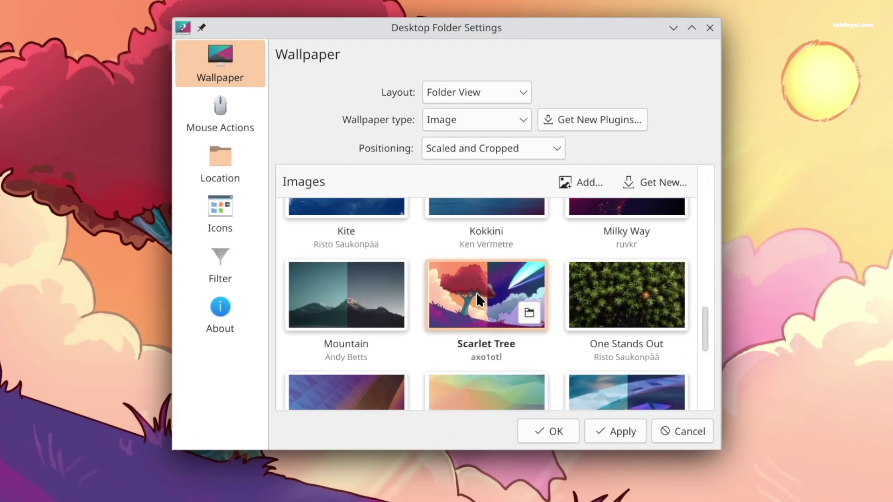
{"action": "left_click", "coordinate": [600, 424]}
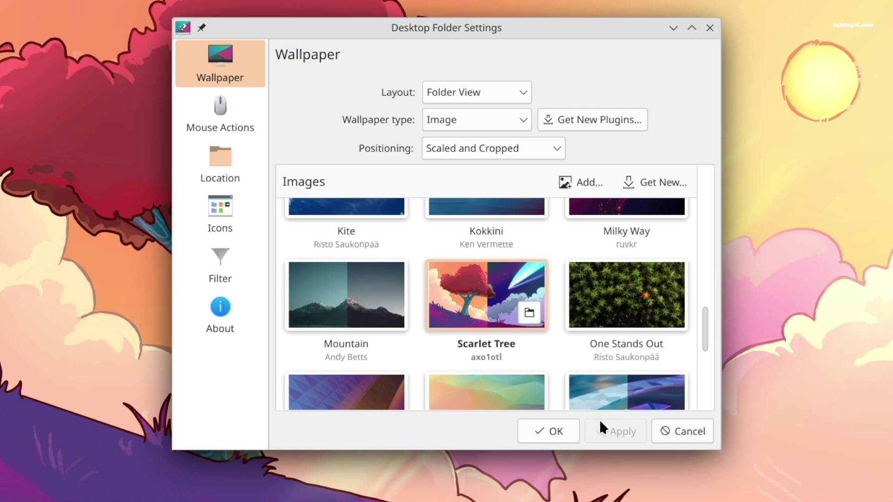
{"action": "left_click", "coordinate": [557, 431]}
{"action": "key", "text": "super+w"}
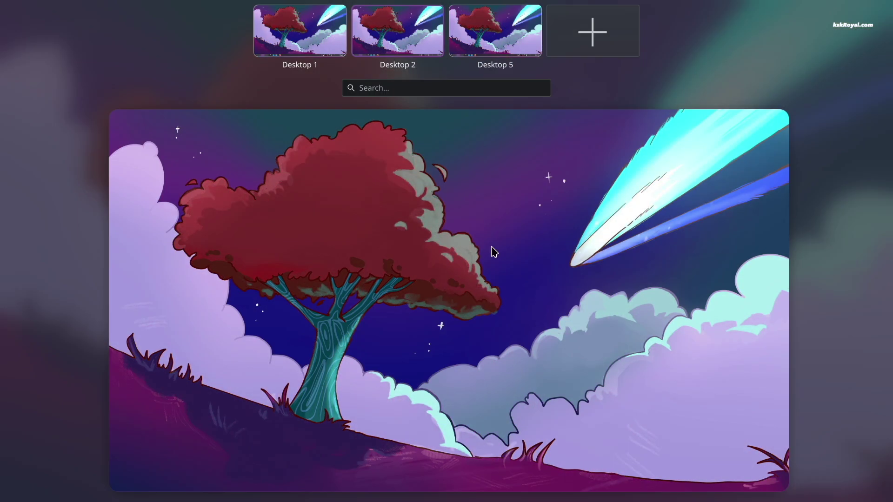
{"action": "left_click", "coordinate": [494, 252]}
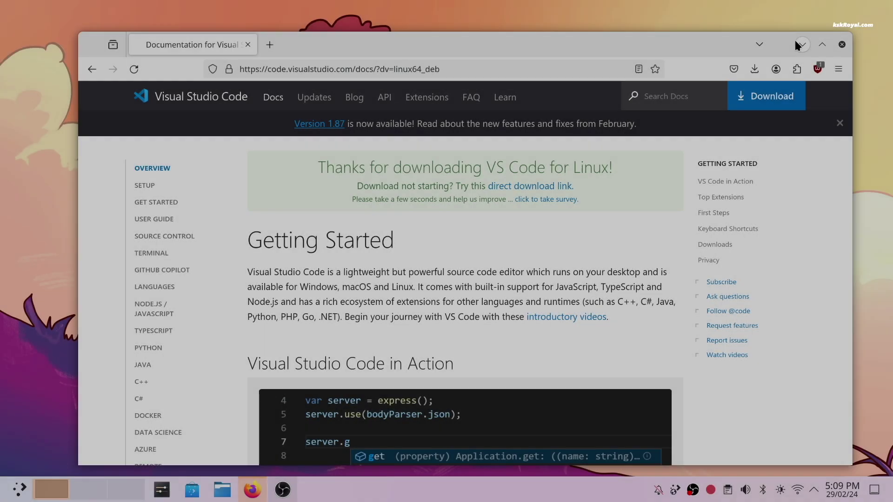
Step: Minimize and restore Firefox, then use the Overview to switch to Desktop 2
{"action": "left_click", "coordinate": [800, 45]}
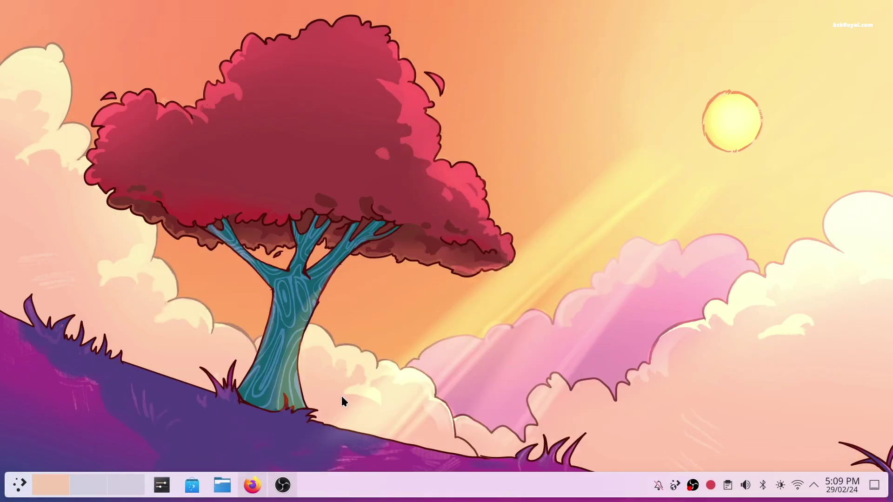
{"action": "left_click", "coordinate": [252, 485]}
{"action": "key", "text": "super+w"}
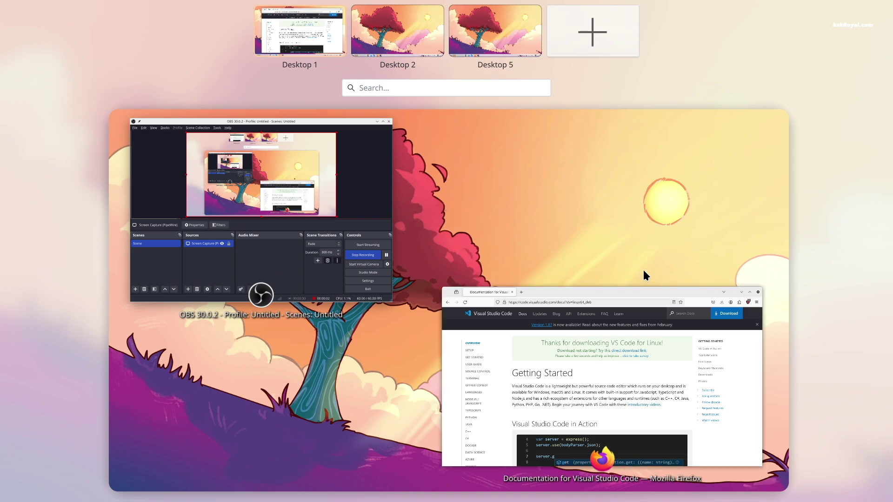
{"action": "left_click", "coordinate": [670, 170]}
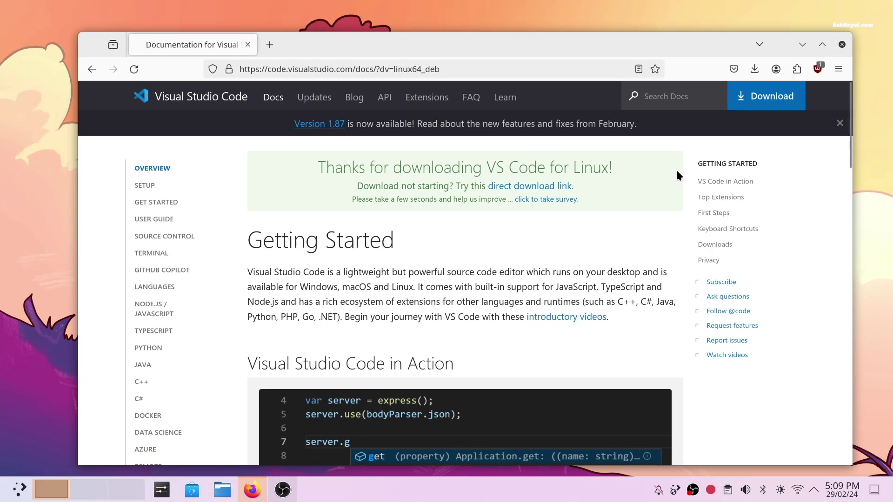
{"action": "key", "text": "super+w"}
{"action": "left_click", "coordinate": [396, 32]}
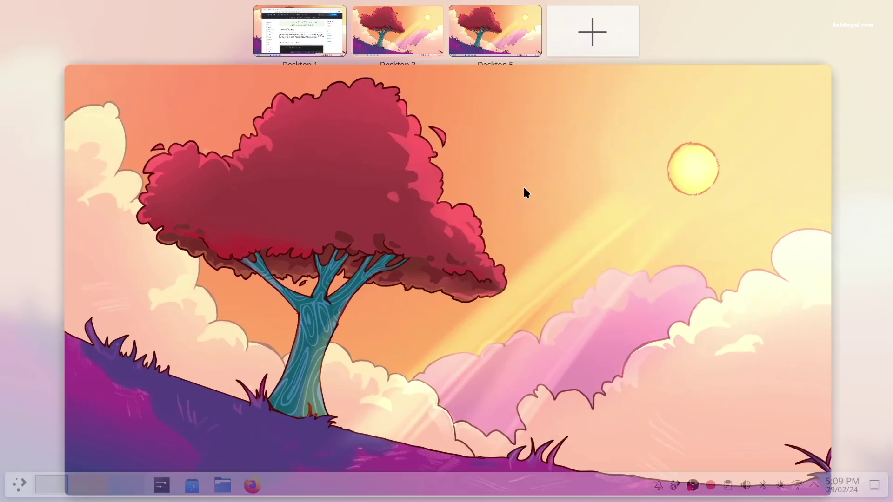
{"action": "left_click", "coordinate": [524, 189]}
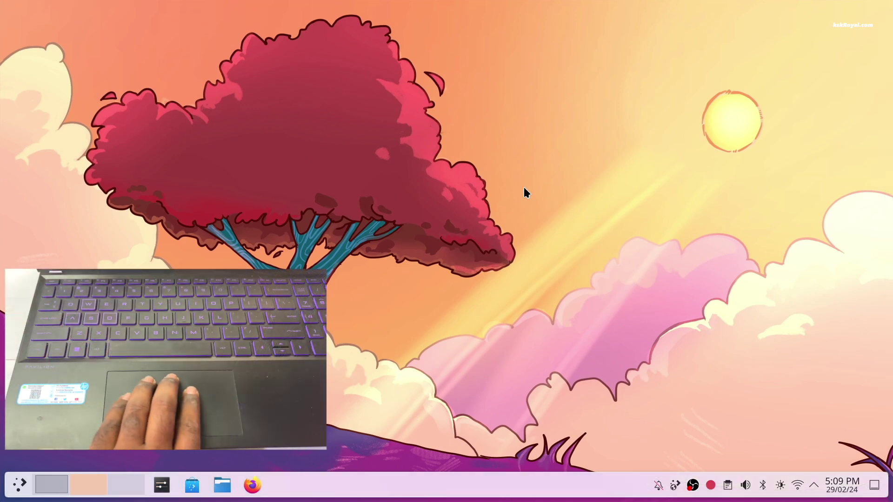
Step: Toggle repeatedly between the Overview (Meta+W) and the desktop grid (Meta+G)
{"action": "key", "text": "super+w"}
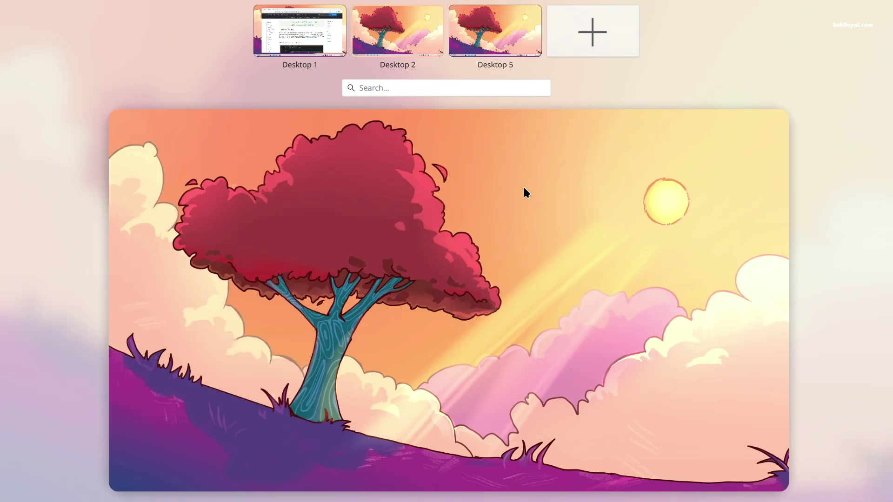
{"action": "key", "text": "super+g"}
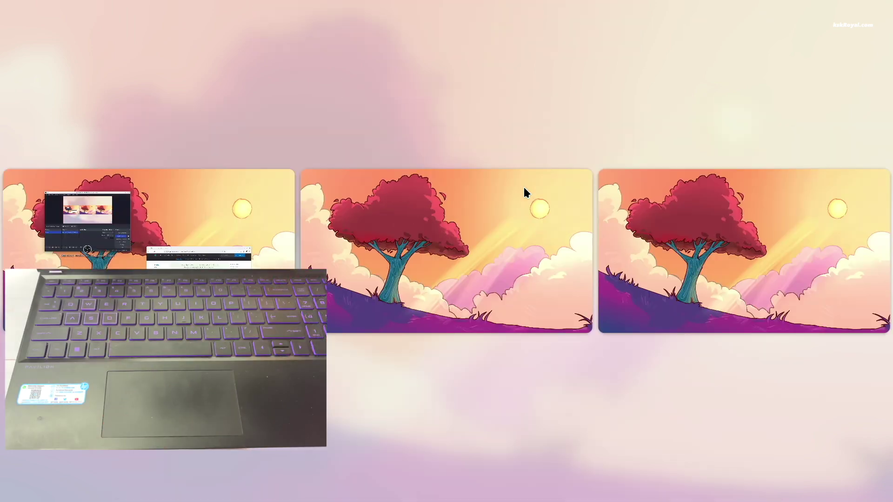
{"action": "key", "text": "super+w"}
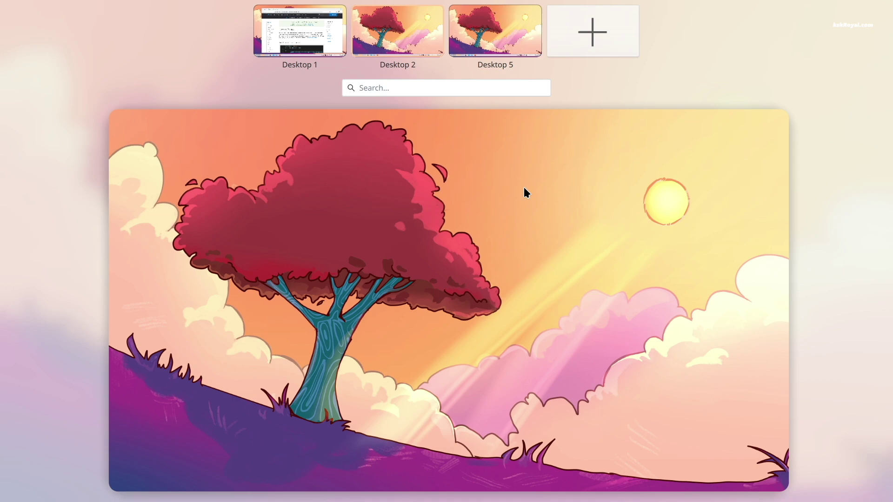
{"action": "key", "text": "super+g"}
{"action": "key", "text": "super+g"}
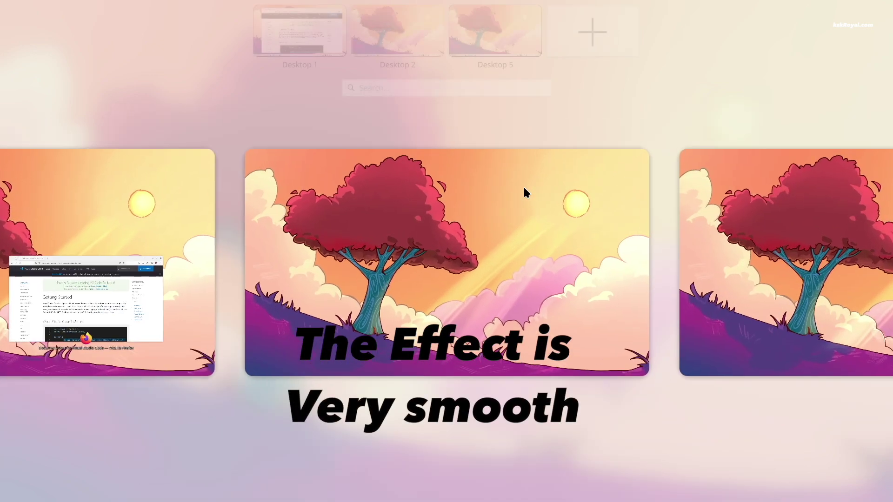
{"action": "key", "text": "super+w"}
{"action": "key", "text": "super+g"}
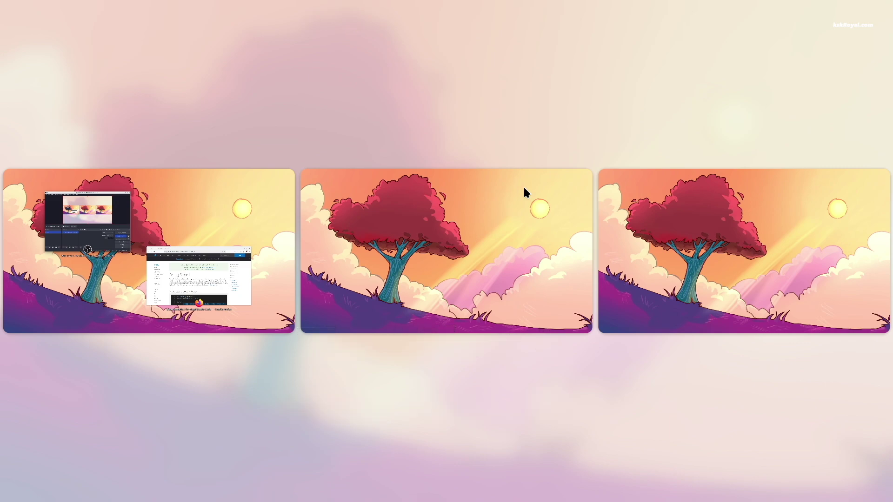
{"action": "key", "text": "super+g"}
{"action": "key", "text": "super+w"}
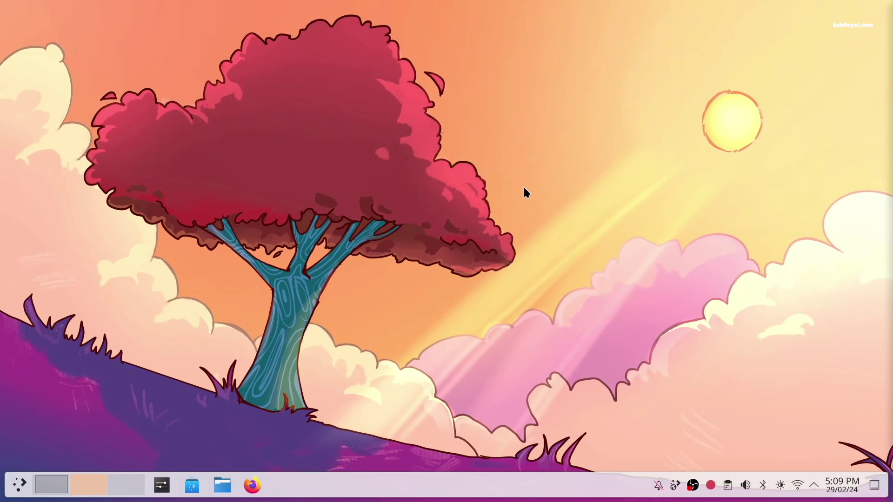
{"action": "key", "text": "super+w"}
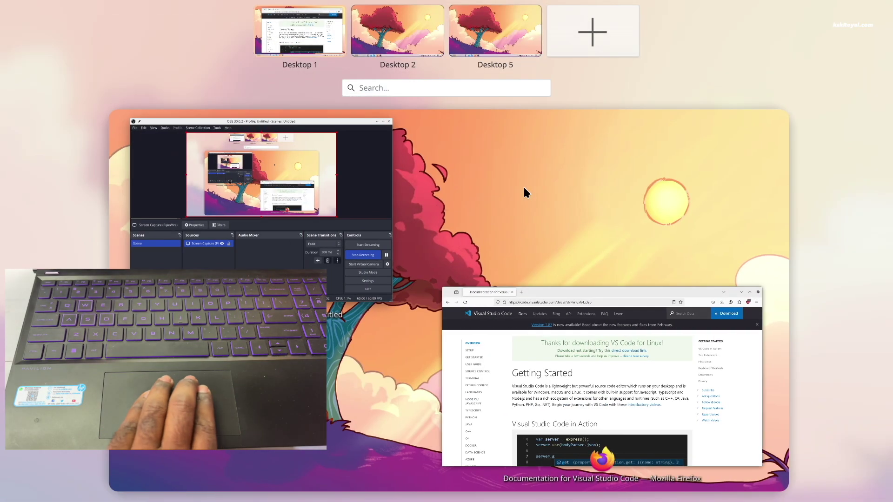
Step: Step across virtual desktops with Ctrl+Meta+arrows, then revisit the grid and Overview
{"action": "key", "text": "ctrl+super+Right"}
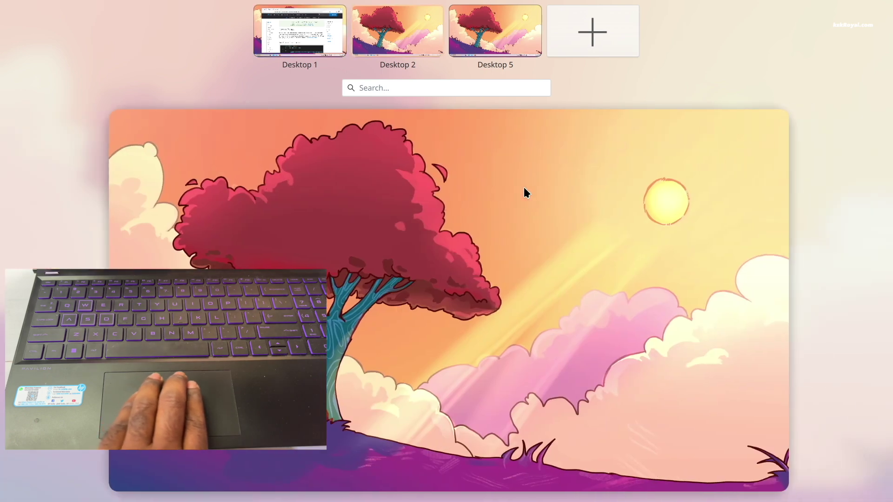
{"action": "key", "text": "ctrl+super+Left"}
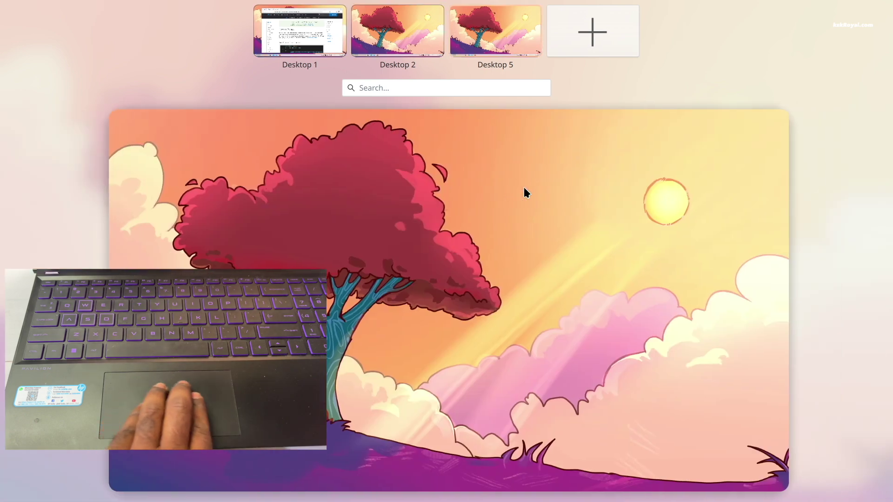
{"action": "key", "text": "ctrl+super+Right"}
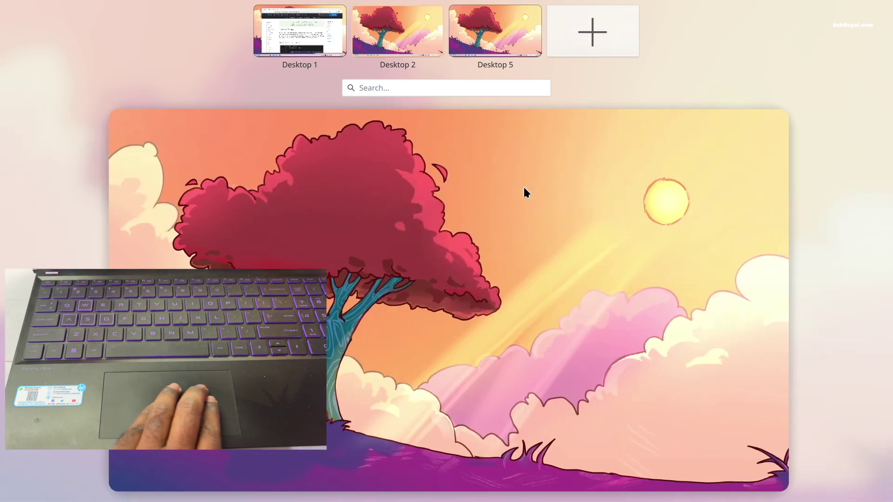
{"action": "key", "text": "ctrl+super+Left"}
{"action": "key", "text": "ctrl+super+Right"}
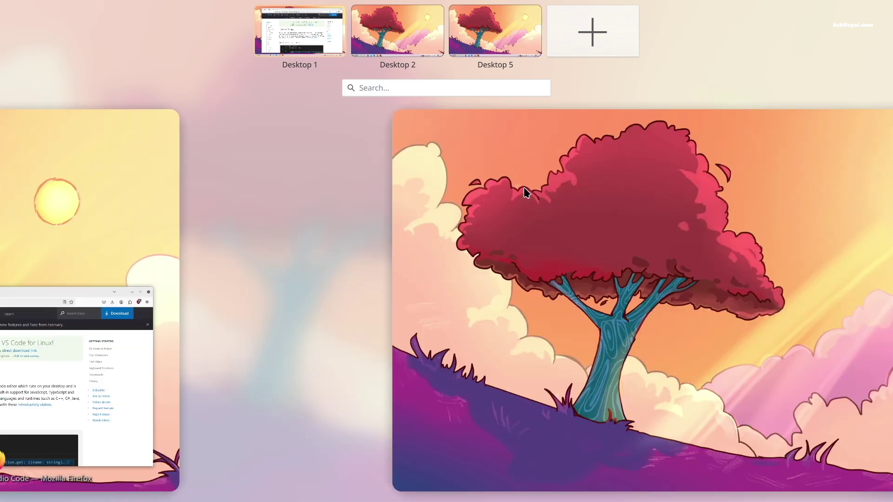
{"action": "key", "text": "Escape"}
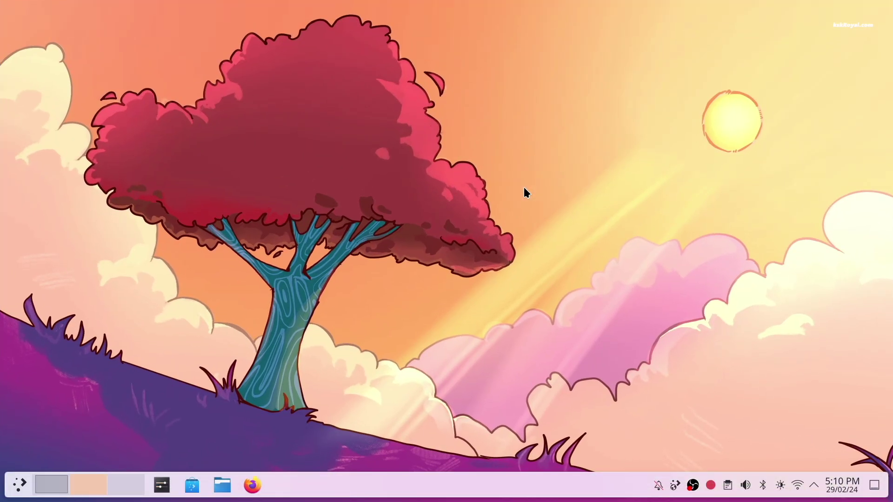
{"action": "key", "text": "super+g"}
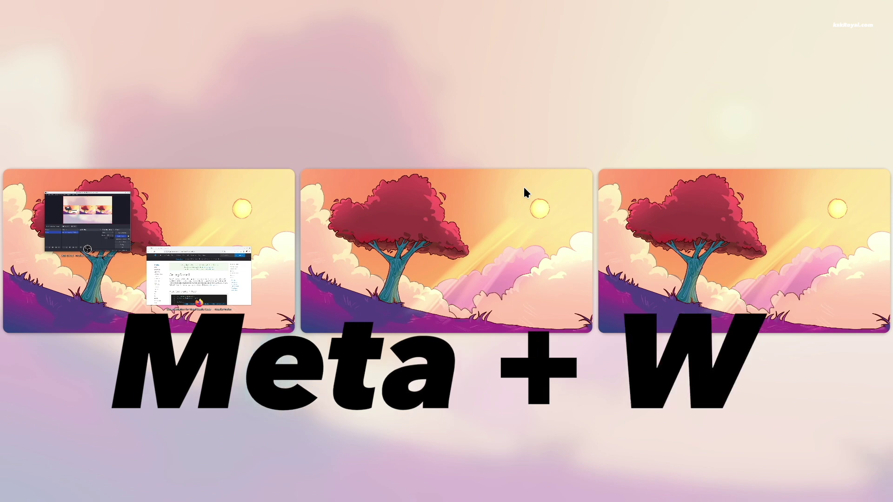
{"action": "key", "text": "super+w"}
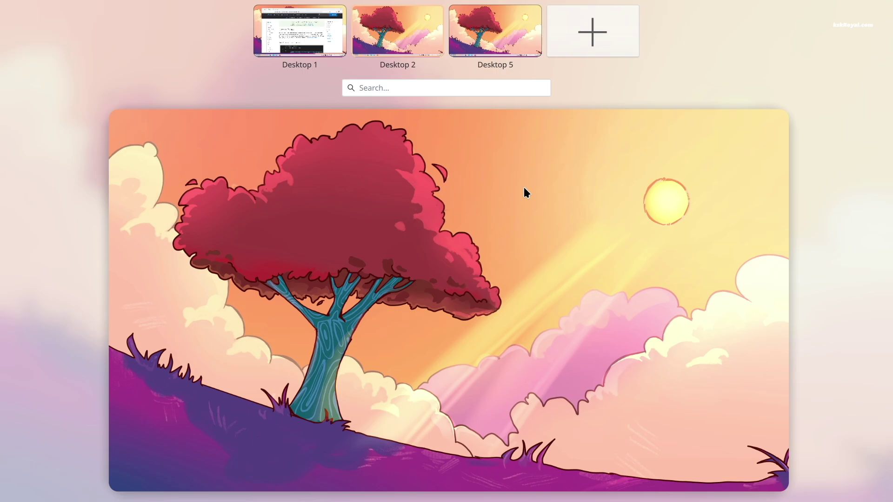
{"action": "key", "text": "Escape"}
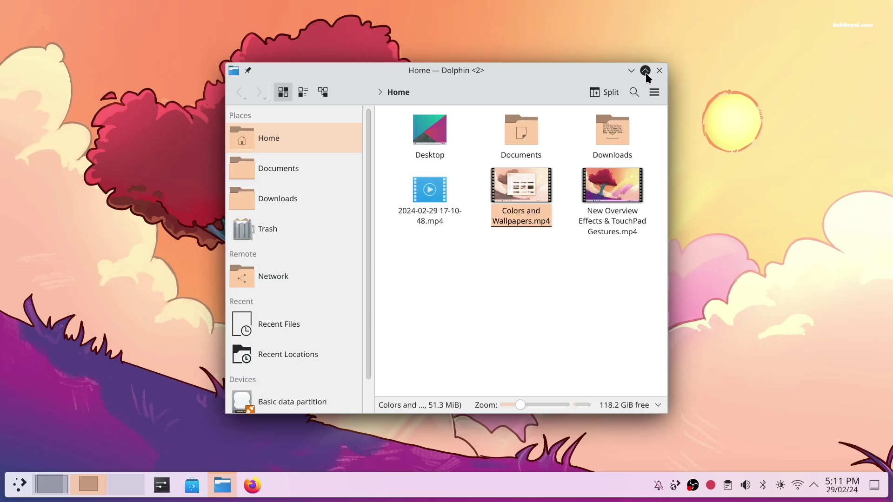
Step: Maximize, restore and re-maximize the Dolphin Home window, then minimize it
{"action": "left_click", "coordinate": [646, 72]}
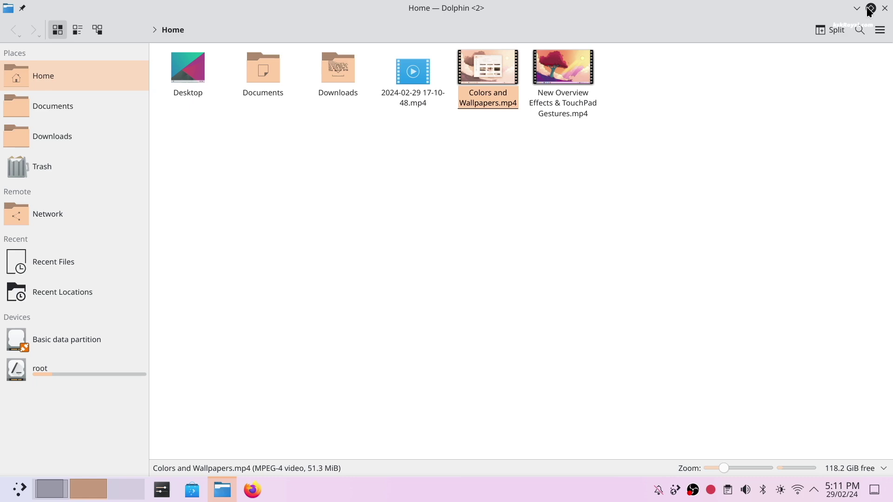
{"action": "left_click", "coordinate": [870, 8]}
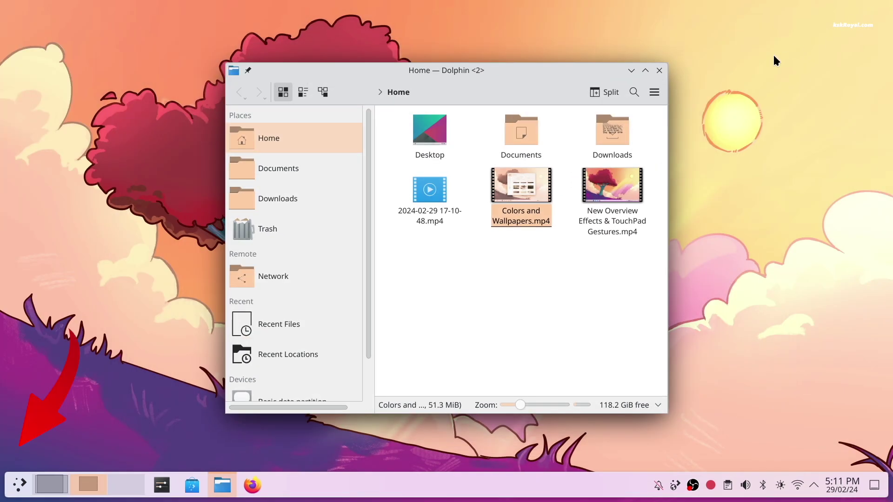
{"action": "left_click", "coordinate": [645, 70]}
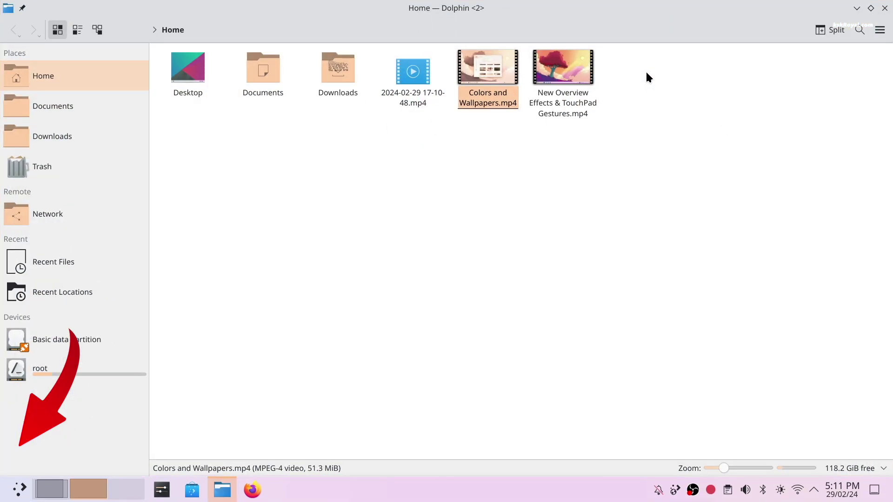
{"action": "left_click", "coordinate": [858, 10]}
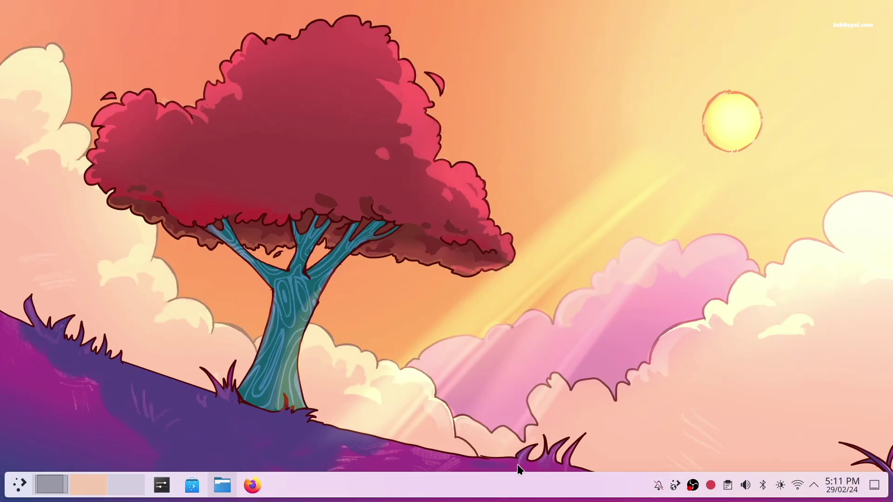
Step: Enter panel edit mode from the panel's context menu
{"action": "right_click", "coordinate": [518, 474]}
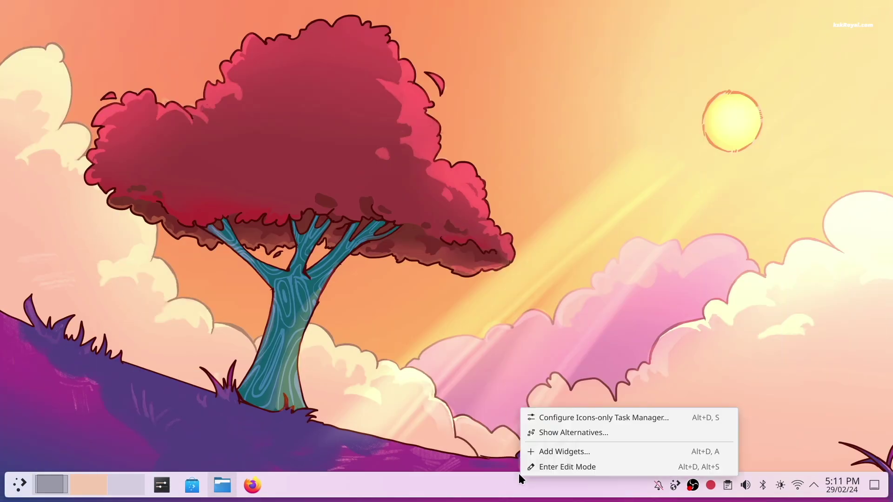
{"action": "left_click", "coordinate": [587, 467]}
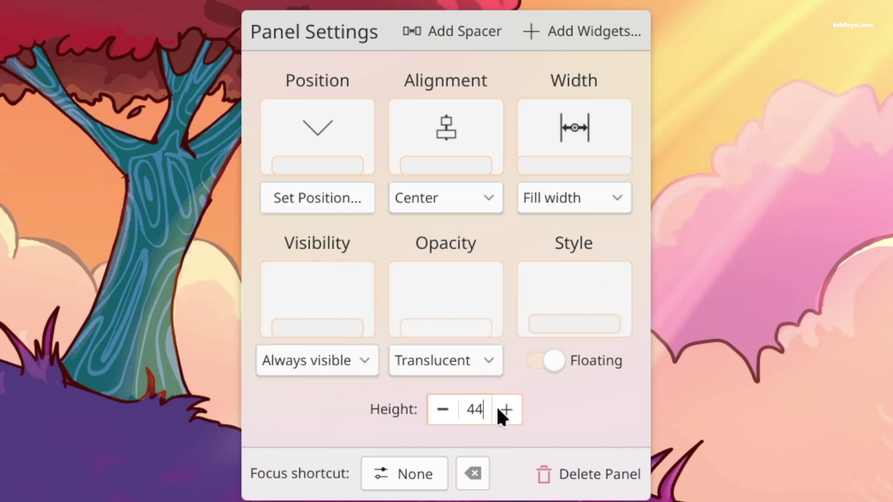
{"action": "scroll", "coordinate": [479, 409], "scroll_direction": "up", "scroll_amount": 4}
{"action": "scroll", "coordinate": [442, 409], "scroll_direction": "down", "scroll_amount": 6}
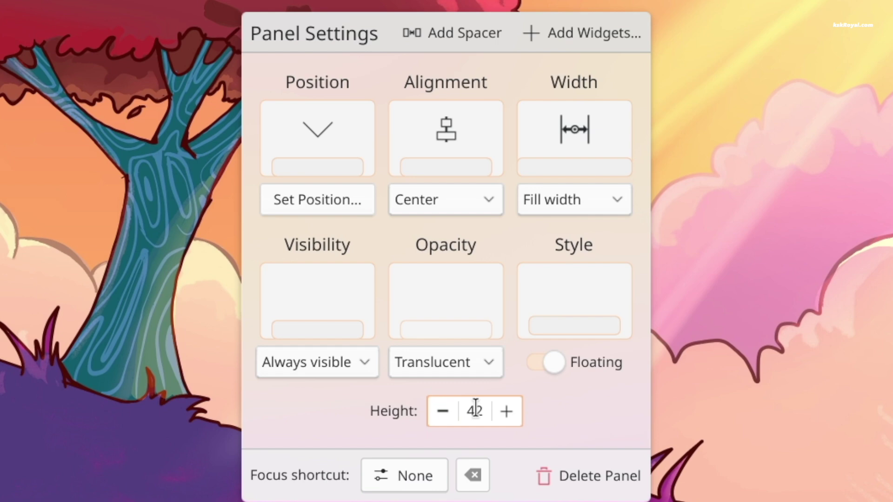
{"action": "scroll", "coordinate": [475, 409], "scroll_direction": "up", "scroll_amount": 2}
Step: Try the panel at the top, left and right edges, settling on the bottom edge
{"action": "left_click", "coordinate": [323, 135]}
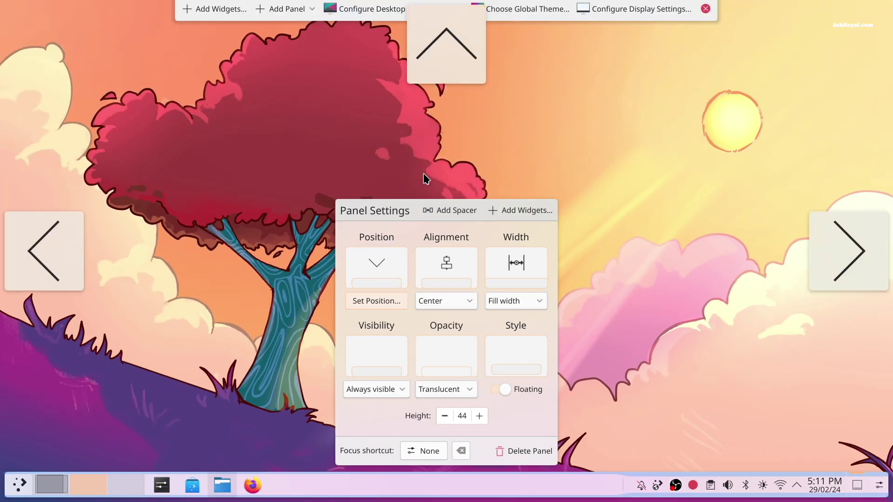
{"action": "left_click", "coordinate": [441, 67]}
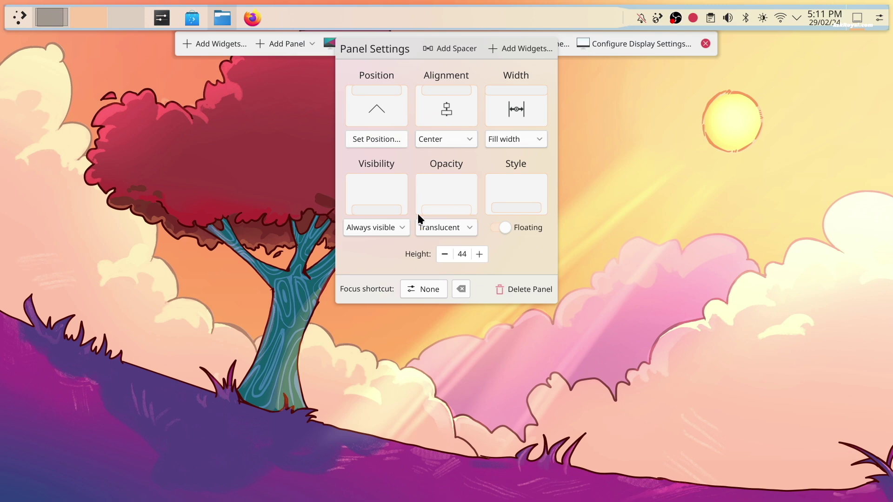
{"action": "left_click", "coordinate": [386, 108]}
{"action": "left_click", "coordinate": [68, 260]}
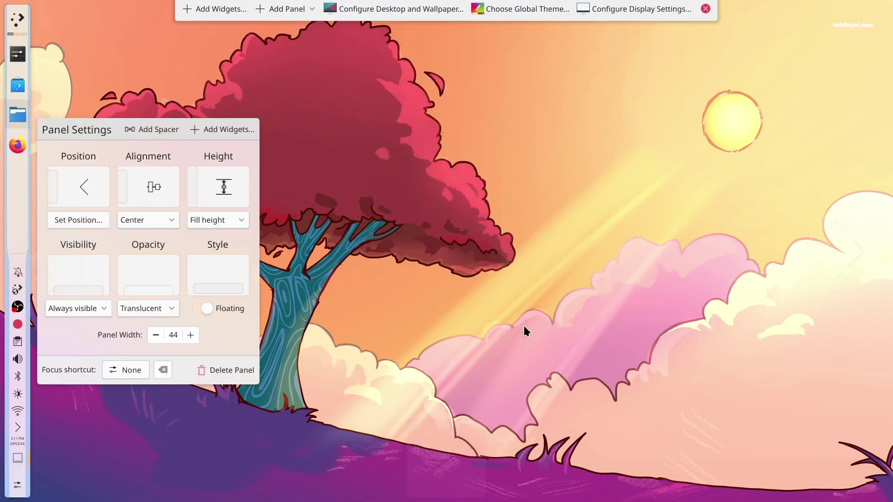
{"action": "left_click", "coordinate": [79, 186]}
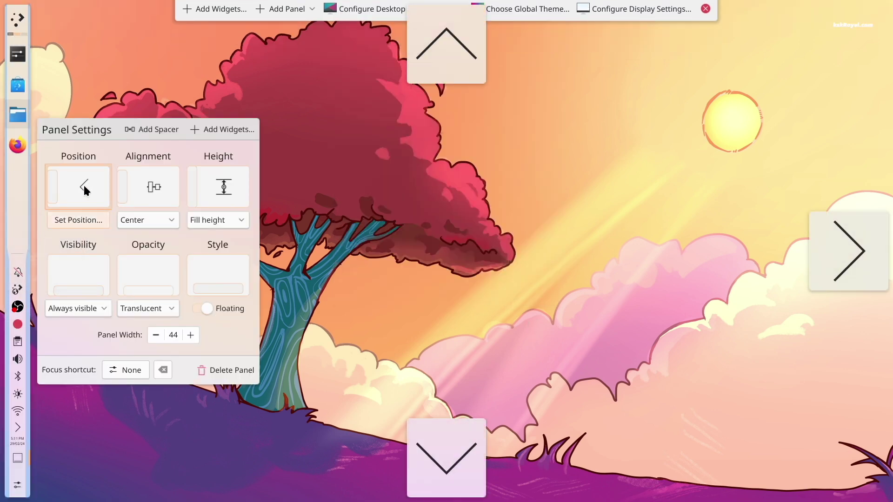
{"action": "left_click", "coordinate": [870, 243]}
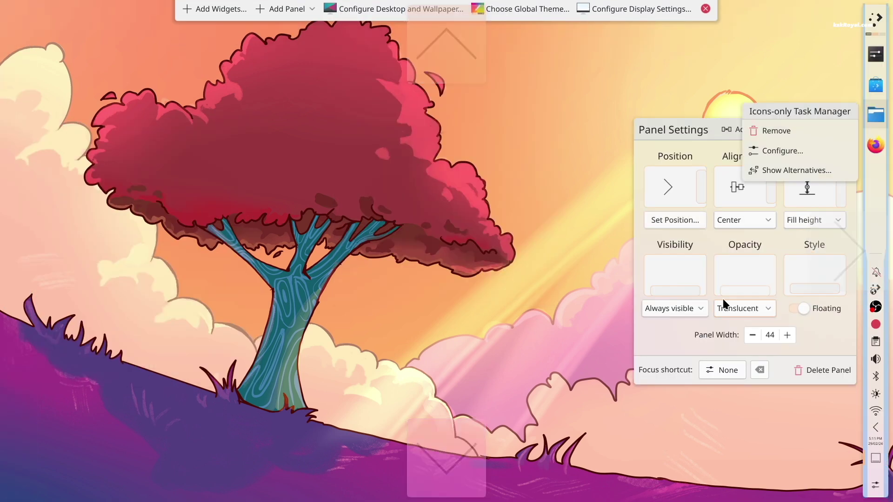
{"action": "left_click", "coordinate": [666, 184]}
{"action": "left_click", "coordinate": [458, 448]}
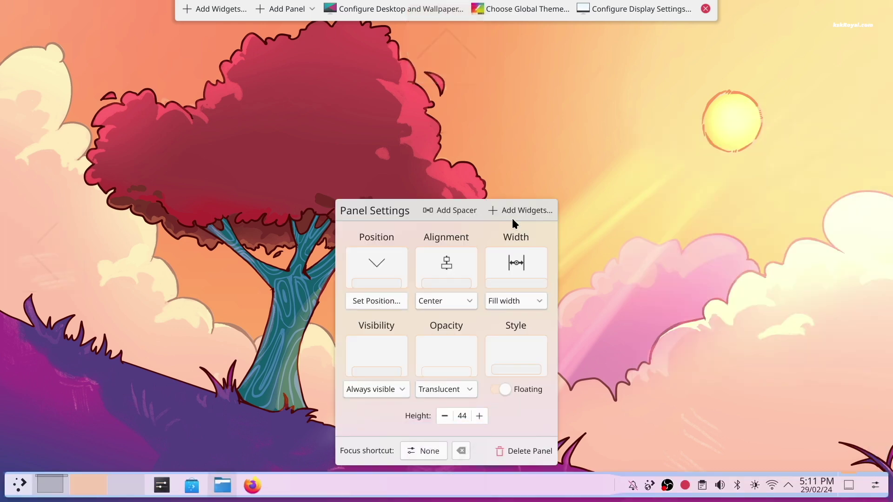
Step: Set the panel visibility to Auto hide and finish editing the panel
{"action": "left_click", "coordinate": [375, 389]}
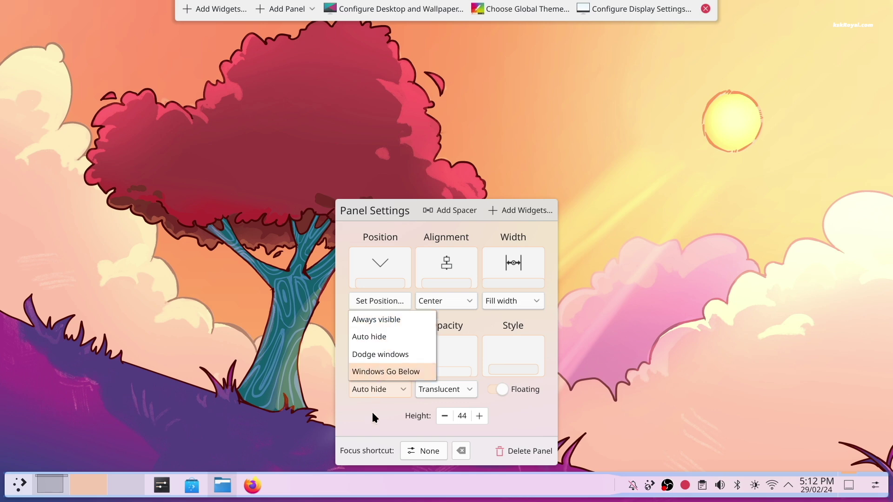
{"action": "left_click", "coordinate": [372, 411]}
{"action": "left_click", "coordinate": [389, 345]}
{"action": "left_click", "coordinate": [392, 321]}
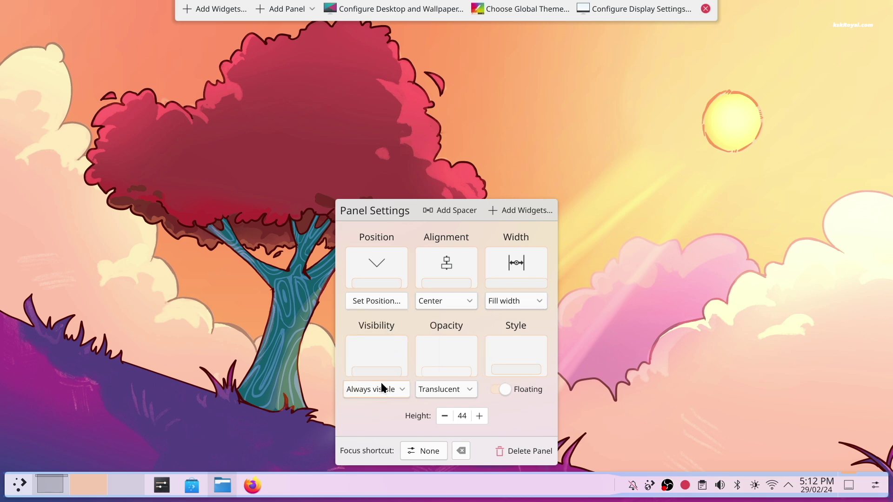
{"action": "left_click", "coordinate": [384, 346]}
{"action": "left_click", "coordinate": [388, 337]}
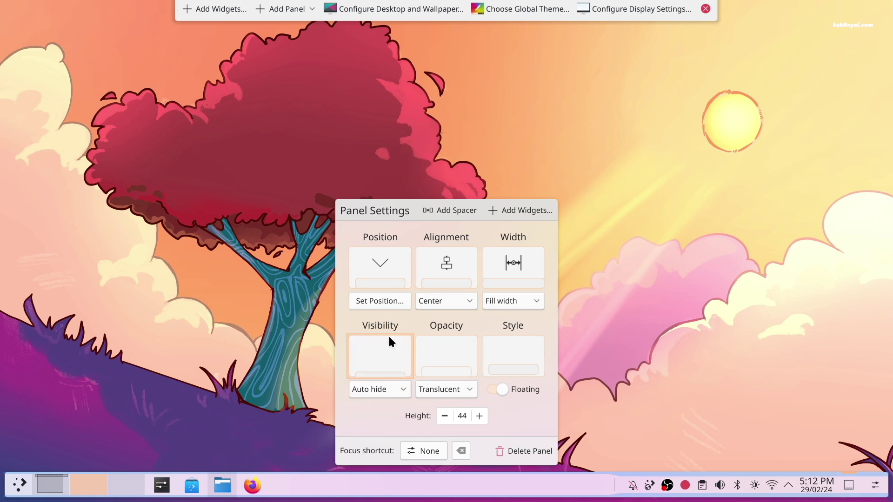
{"action": "left_click", "coordinate": [705, 9]}
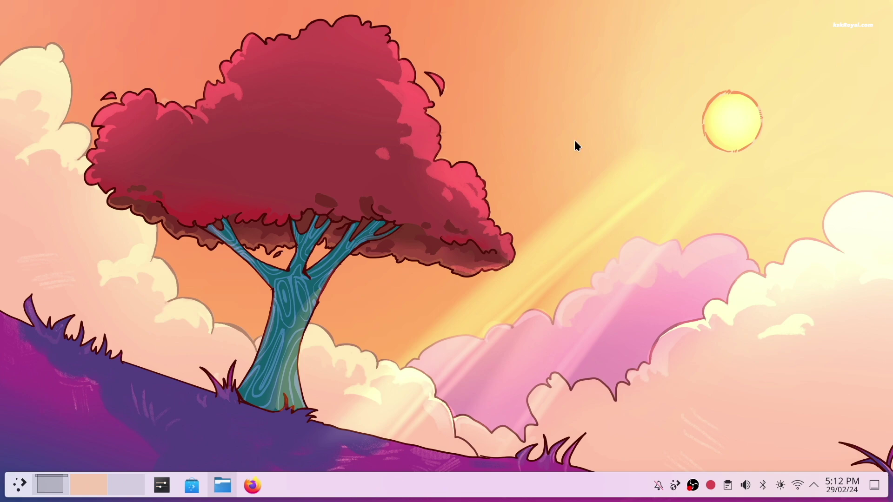
Step: Show About this System in System Settings, listing KDE neon 6.0, Plasma 6.0.0, Qt 6.6.2 and Wayland
{"action": "mouse_move", "coordinate": [474, 501]}
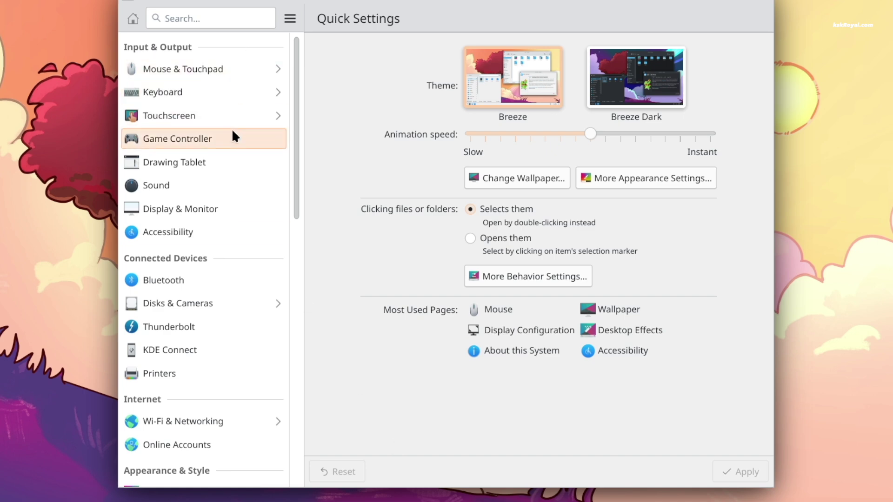
{"action": "left_click_drag", "start_coordinate": [294, 179], "coordinate": [288, 448]}
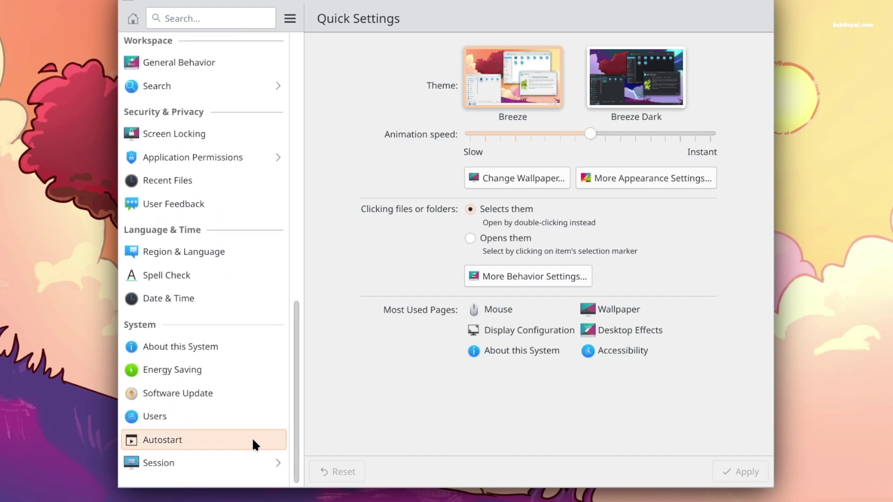
{"action": "left_click", "coordinate": [244, 349]}
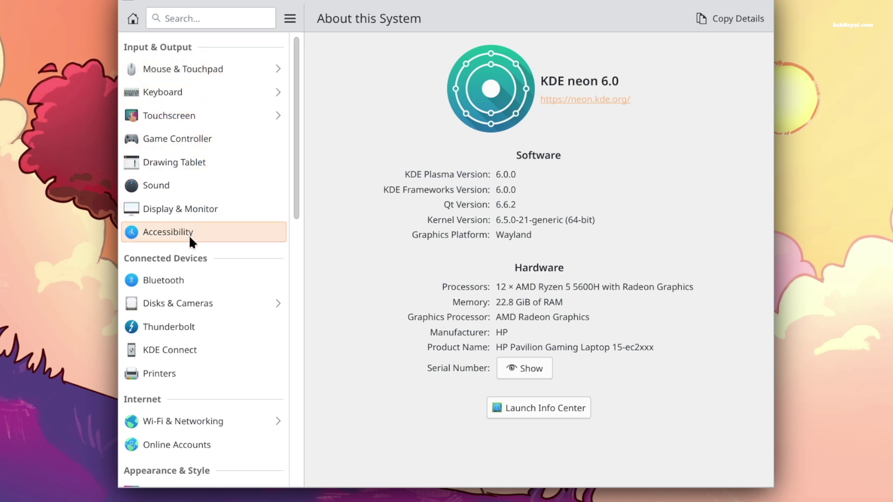
{"action": "left_click_drag", "start_coordinate": [295, 199], "coordinate": [303, 261]}
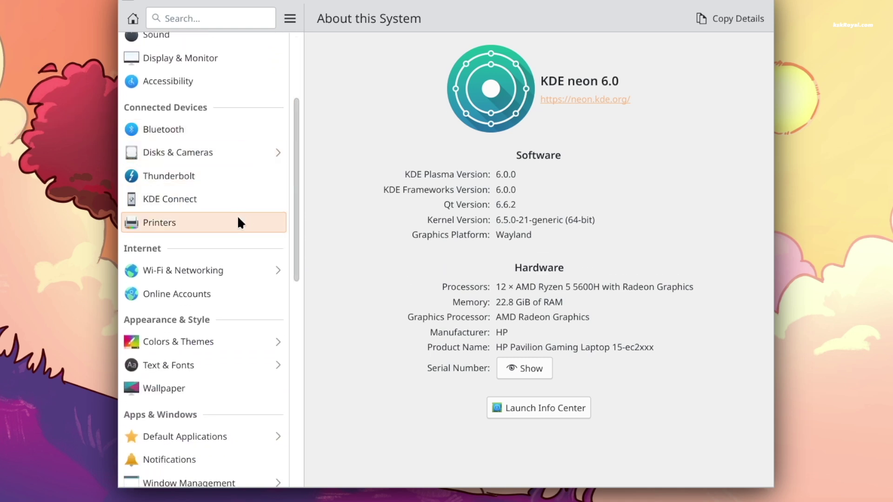
{"action": "left_click_drag", "start_coordinate": [295, 250], "coordinate": [295, 299]}
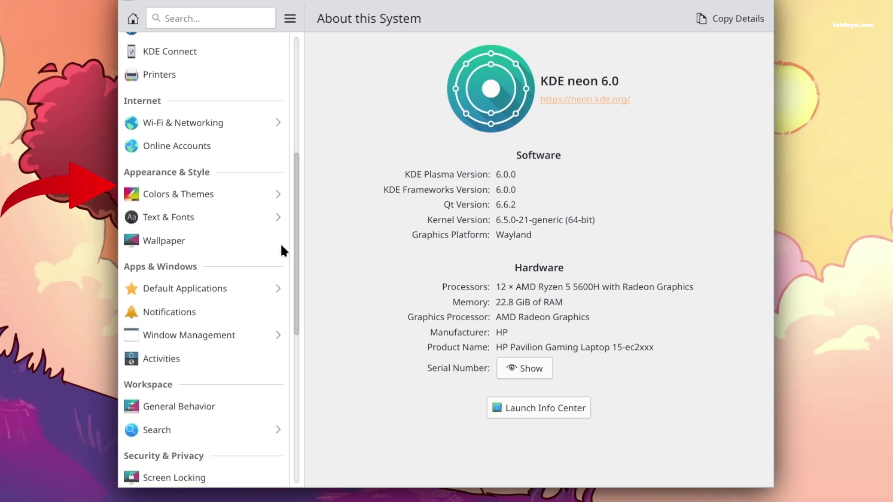
Step: In Colors & Themes, switch the accent colour to a custom colour
{"action": "left_click", "coordinate": [208, 190]}
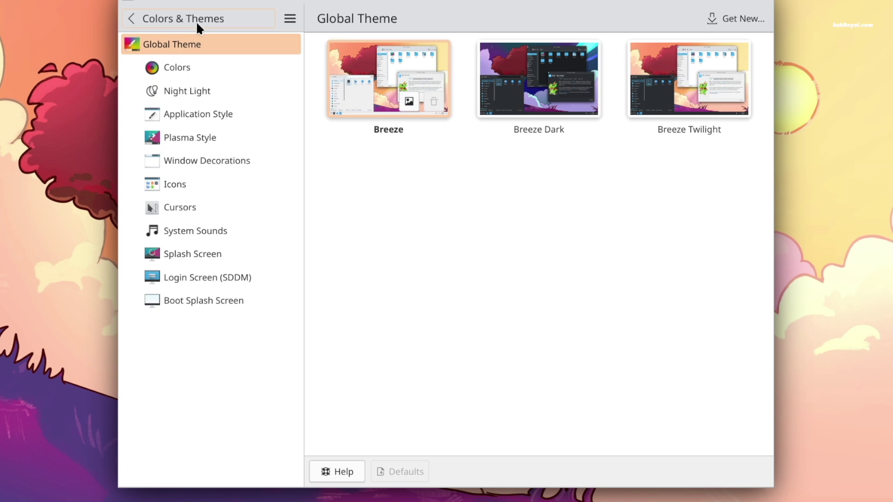
{"action": "left_click", "coordinate": [189, 67]}
{"action": "left_click", "coordinate": [440, 50]}
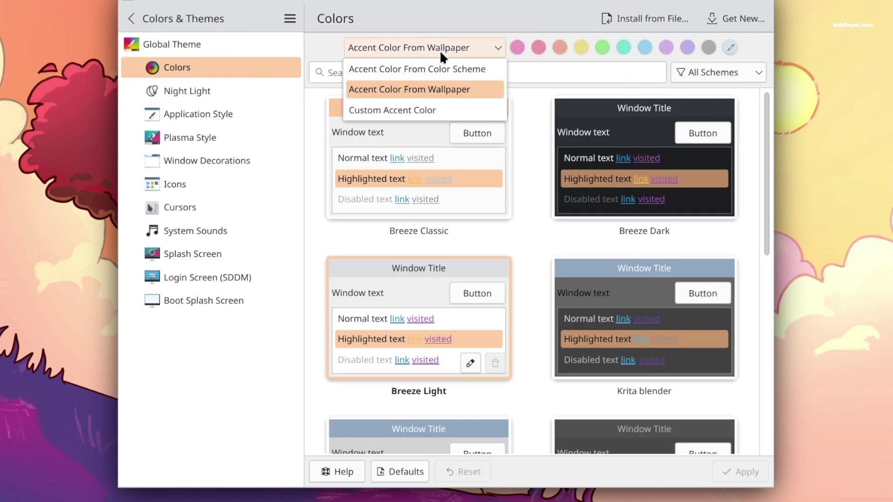
{"action": "left_click", "coordinate": [417, 110]}
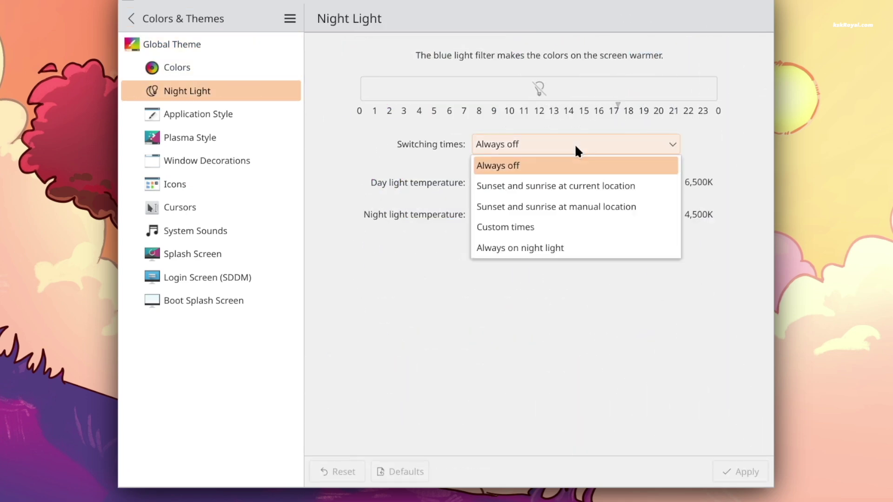
Step: Set Night Light to custom times starting at 19:00 with a 4,900K night temperature
{"action": "left_click", "coordinate": [556, 233]}
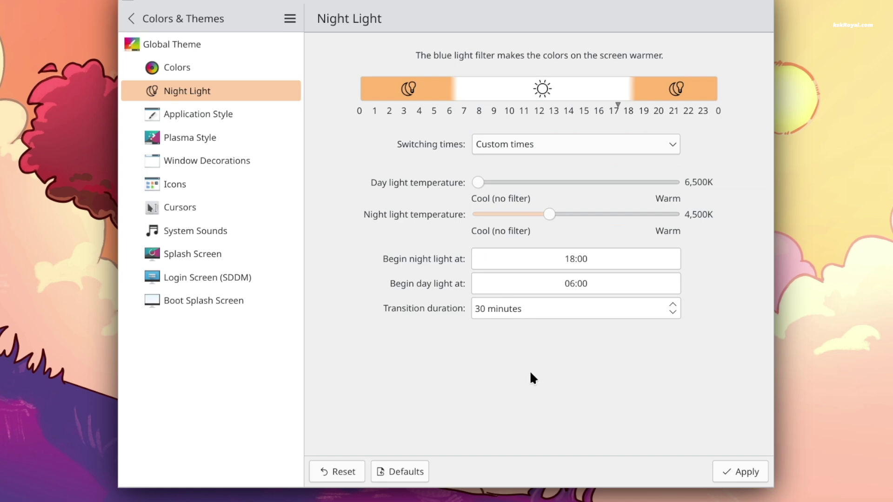
{"action": "left_click", "coordinate": [575, 257]}
{"action": "type", "text": "9"}
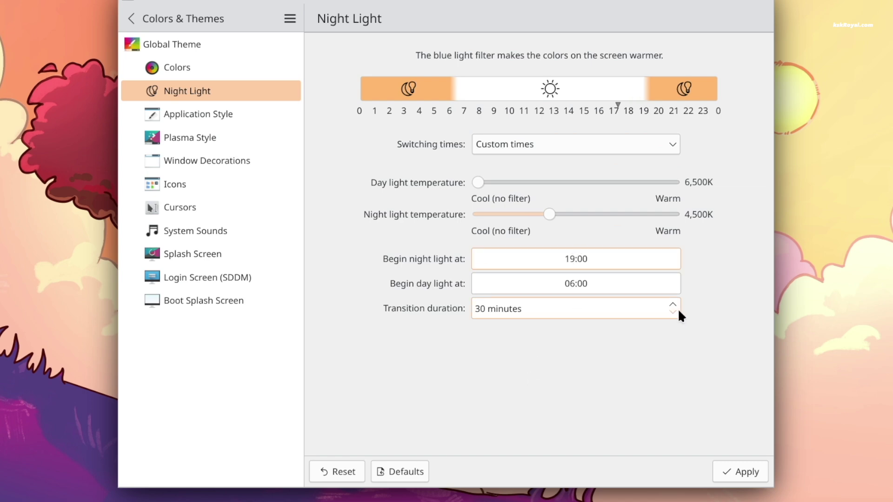
{"action": "left_click", "coordinate": [548, 213]}
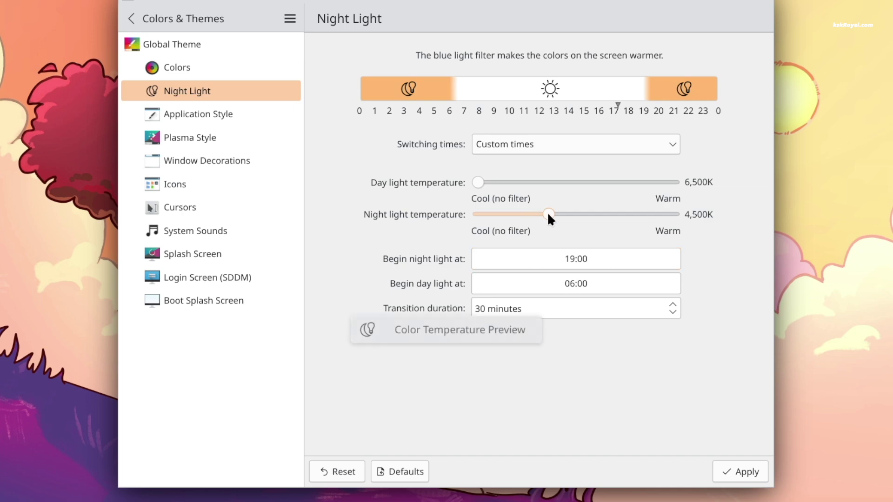
{"action": "left_click_drag", "start_coordinate": [548, 214], "coordinate": [575, 218]}
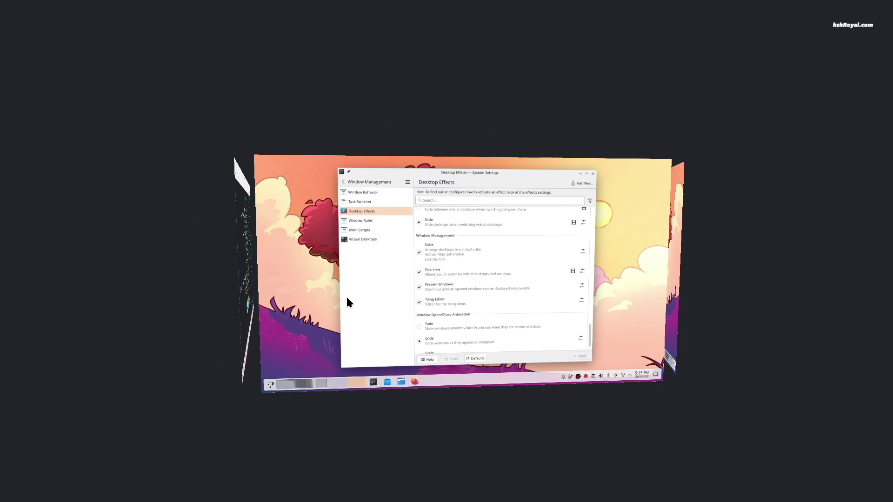
Step: Rotate the desktop cube from the terminal desktop on to the plain wallpaper desktop and beyond
{"action": "left_click_drag", "start_coordinate": [259, 321], "coordinate": [502, 318]}
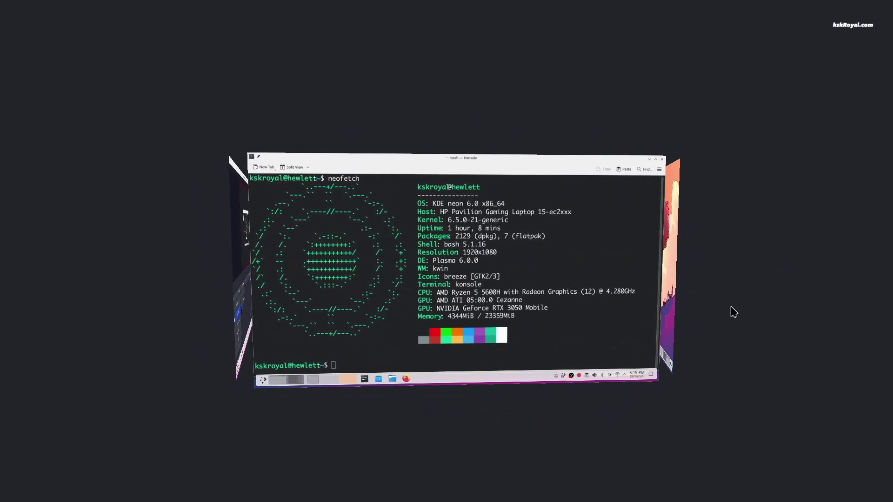
{"action": "key", "text": "Right"}
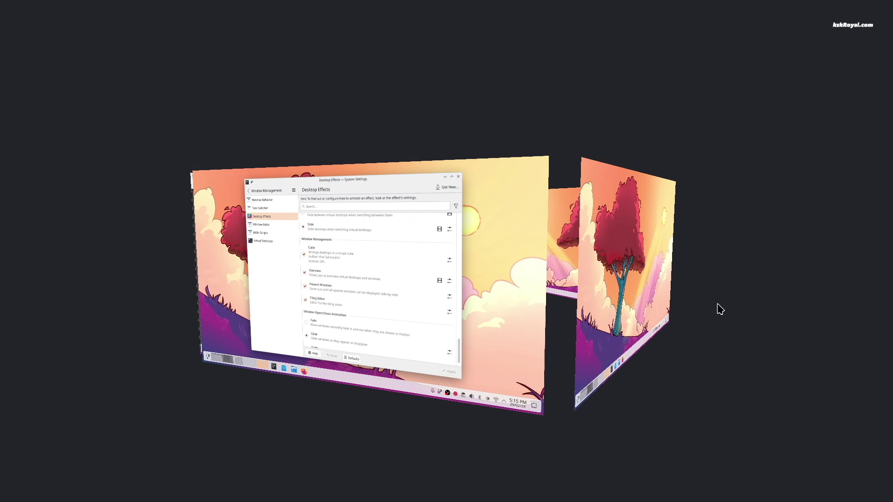
{"action": "left_click_drag", "start_coordinate": [645, 307], "coordinate": [443, 288]}
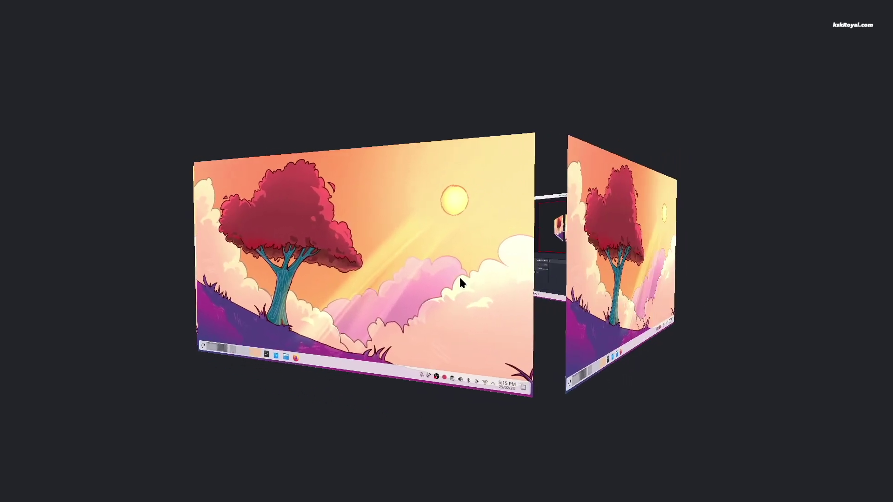
{"action": "left_click_drag", "start_coordinate": [678, 290], "coordinate": [358, 286]}
Step: Re-enable the Cube effect in Desktop Effects, confirm its options, then bring the cube up with Meta+C
{"action": "key", "text": "Escape"}
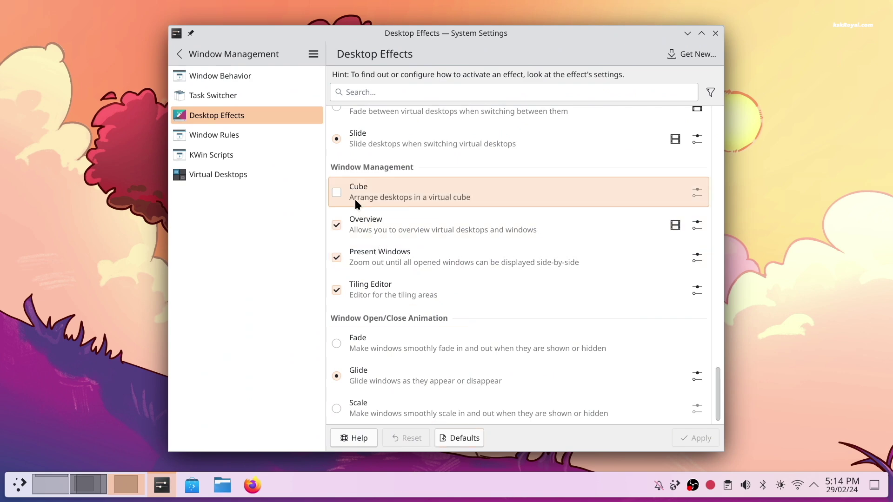
{"action": "left_click", "coordinate": [336, 192]}
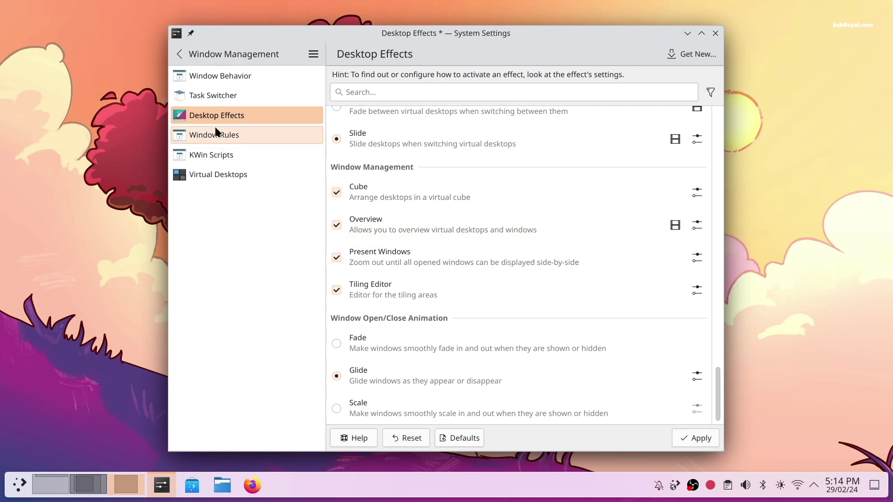
{"action": "left_click", "coordinate": [366, 183]}
{"action": "left_click", "coordinate": [696, 203]}
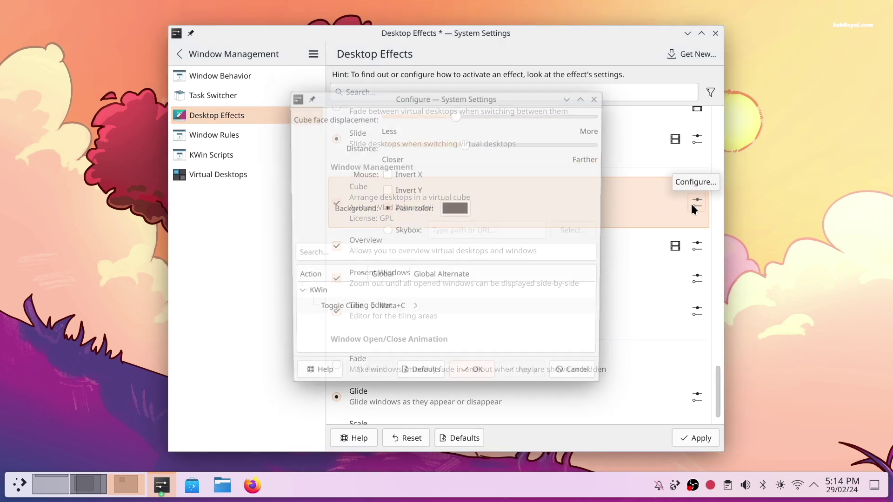
{"action": "left_click", "coordinate": [473, 374]}
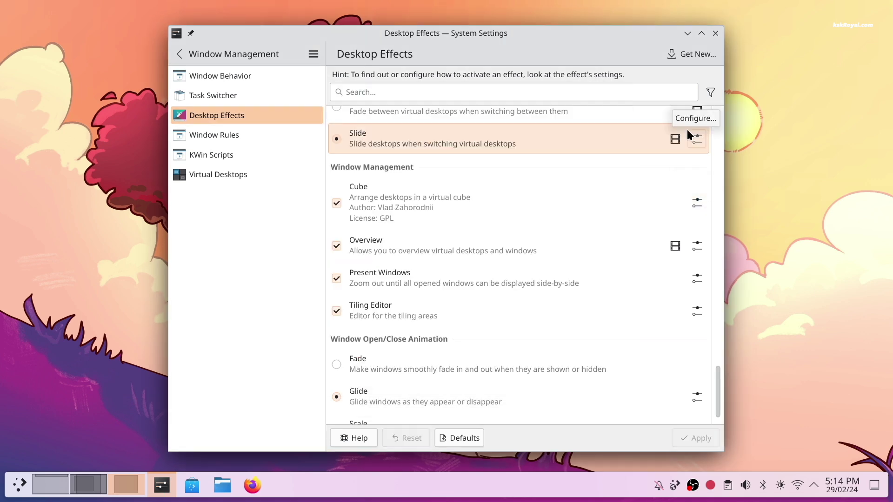
{"action": "key", "text": "super+c"}
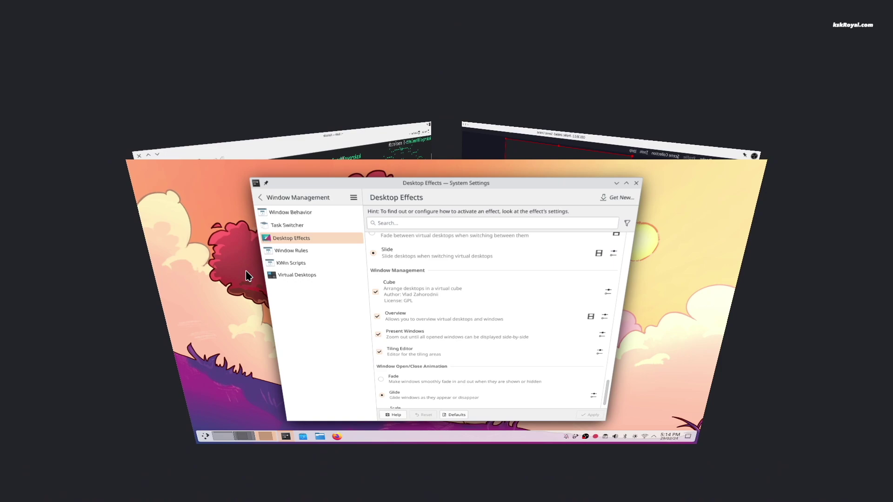
Step: Spin the cube toward the terminal desktop and the next face, then exit to the flat desktop
{"action": "left_click_drag", "start_coordinate": [223, 286], "coordinate": [638, 256]}
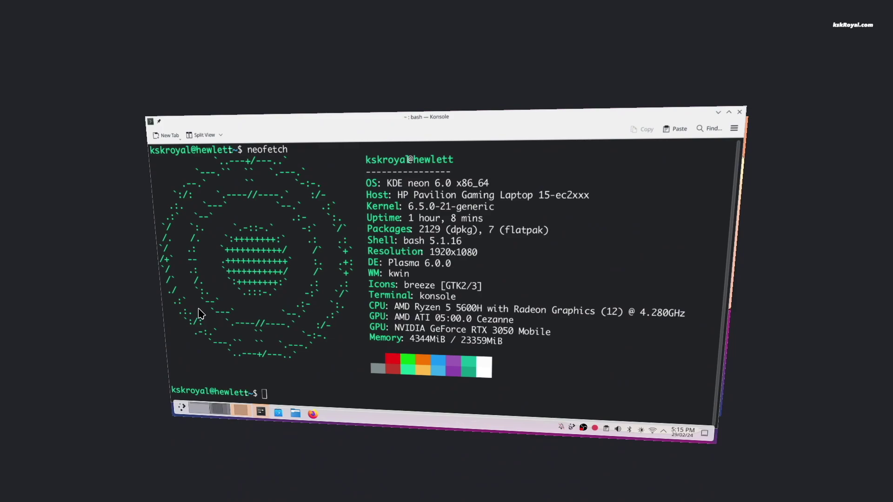
{"action": "left_click_drag", "start_coordinate": [200, 314], "coordinate": [367, 303]}
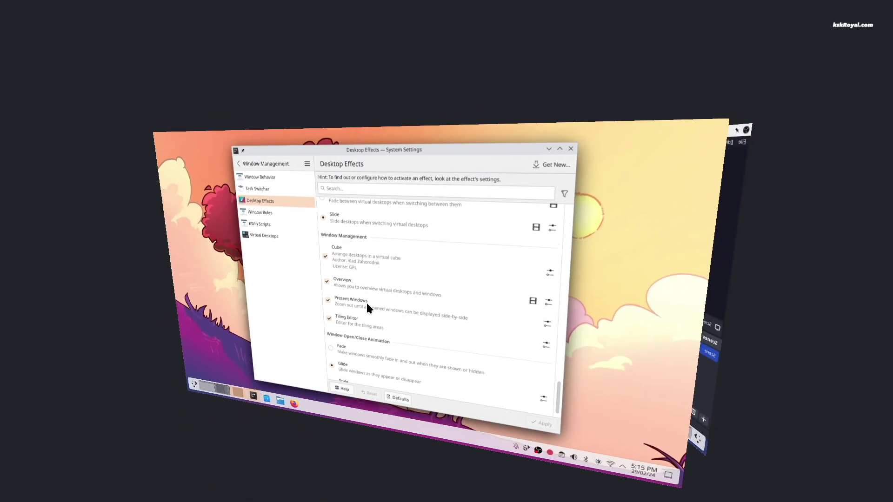
{"action": "left_click", "coordinate": [607, 264]}
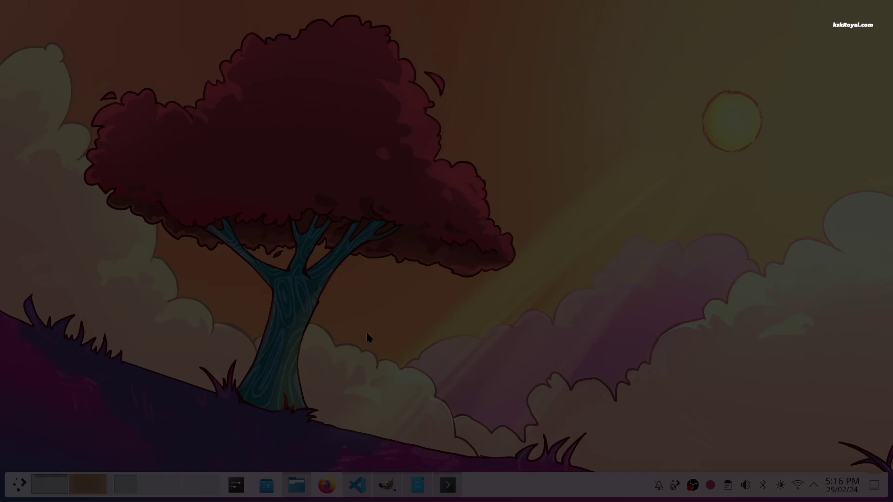
Step: Cycle the Alt+Tab switcher through the open windows, including GIMP, VS Code and Dolphin
{"action": "key", "text": "alt+Tab"}
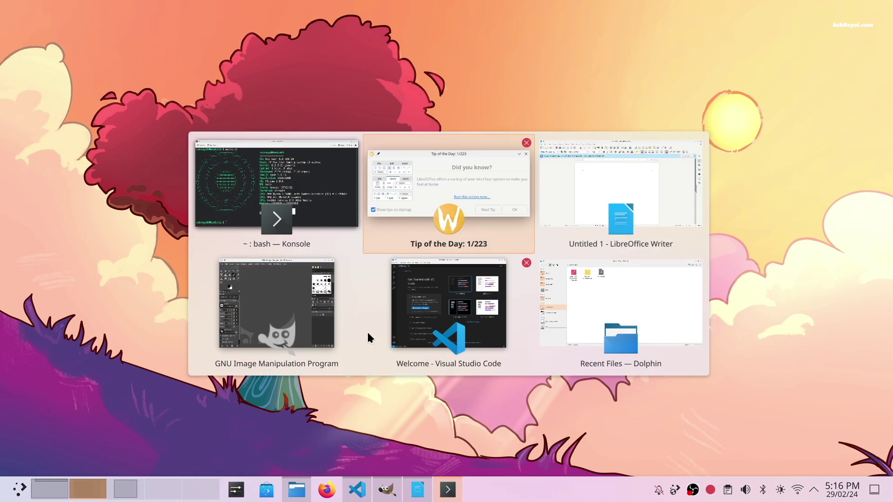
{"action": "key", "text": "alt+Tab"}
{"action": "key", "text": "alt+Tab"}
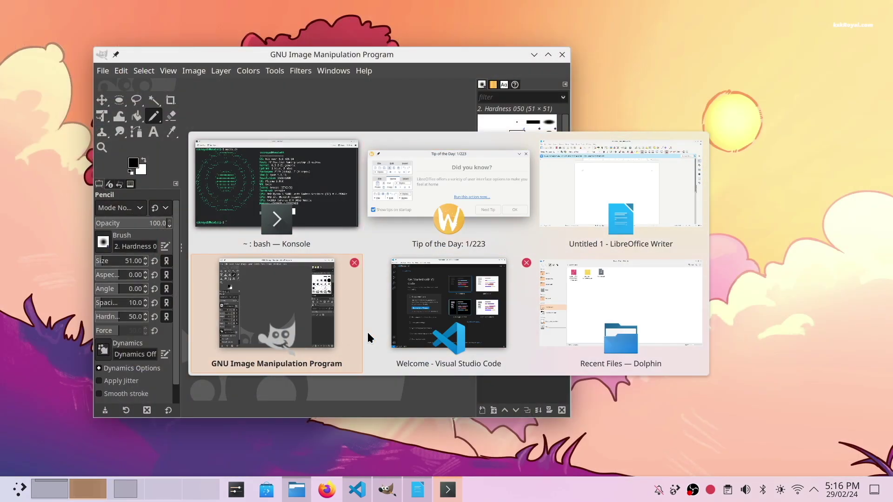
{"action": "key", "text": "alt+Tab"}
{"action": "key", "text": "alt+Tab"}
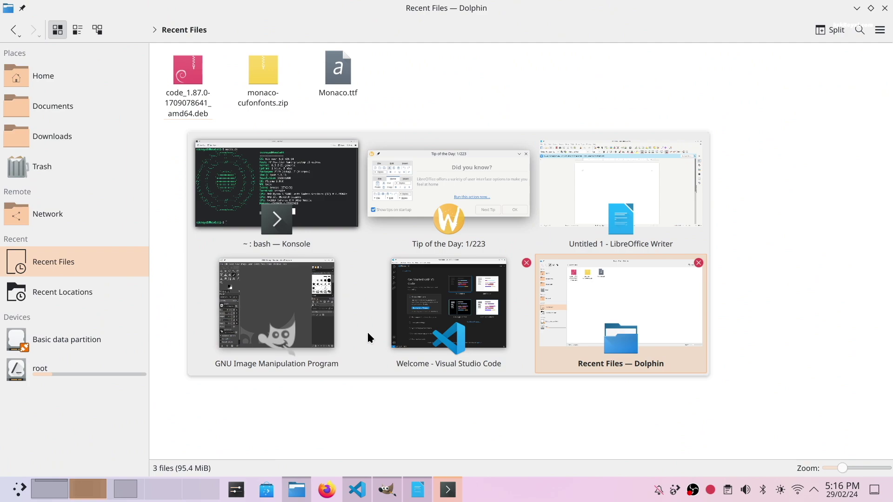
{"action": "key", "text": "alt+Tab"}
{"action": "key", "text": "alt+Tab"}
{"action": "key", "text": "alt+Tab"}
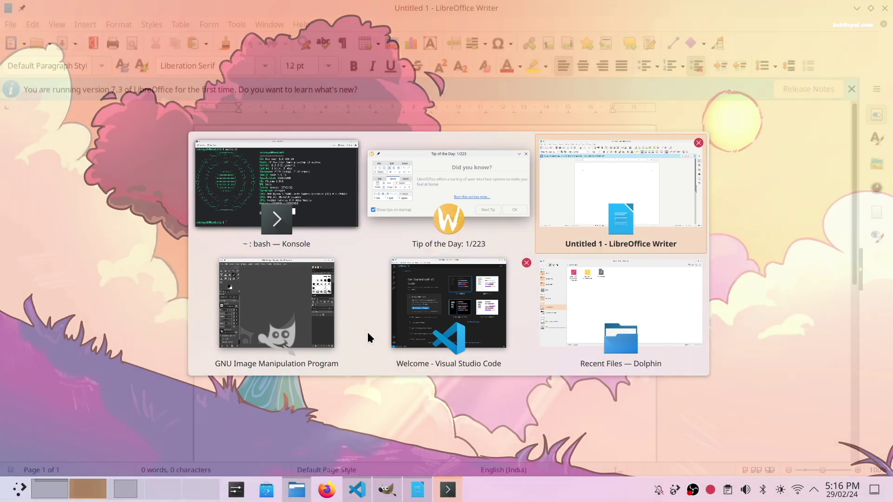
{"action": "key", "text": "alt+Tab"}
{"action": "key", "text": "alt+Tab"}
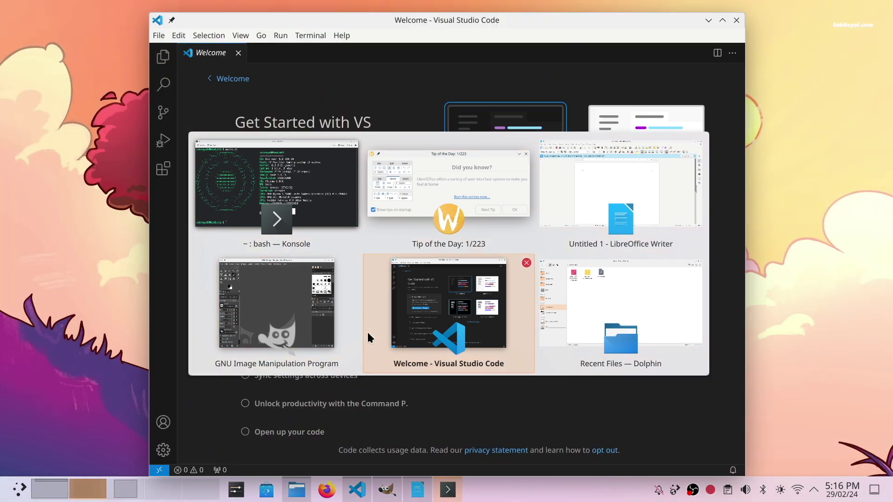
{"action": "key", "text": "alt+Tab"}
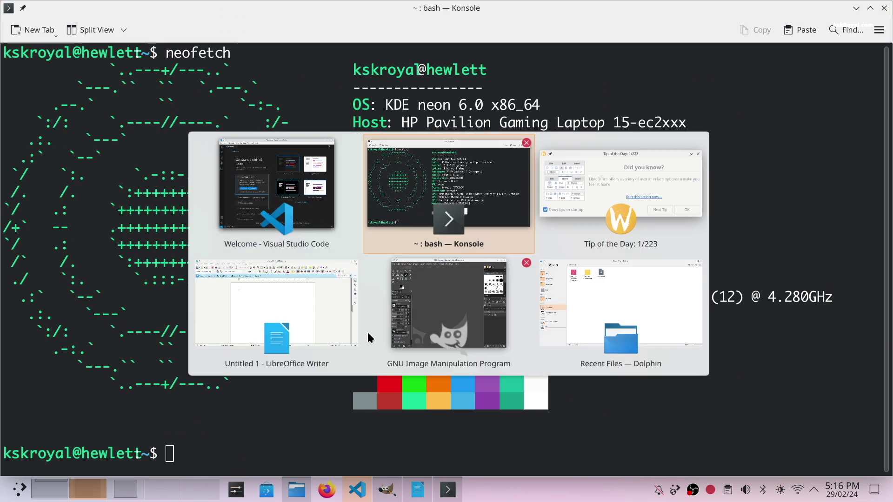
{"action": "key", "text": "alt+Tab"}
{"action": "key", "text": "alt+Tab"}
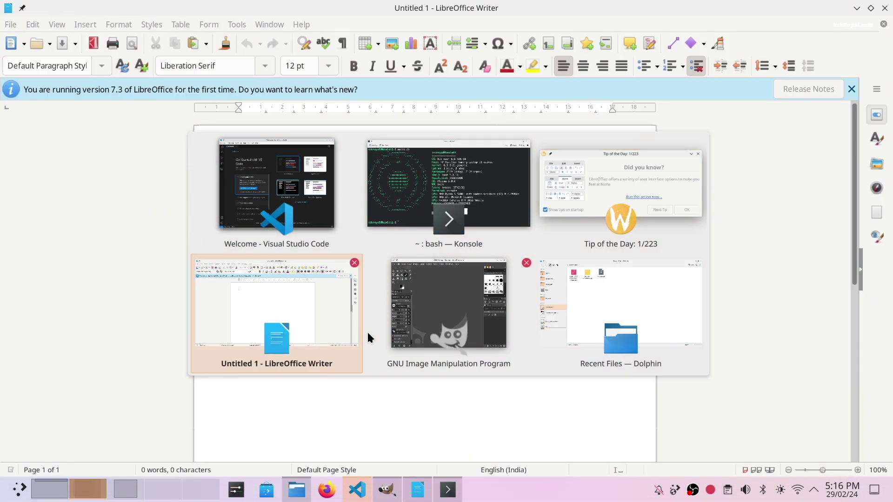
{"action": "key", "text": "alt+Tab"}
{"action": "key", "text": "alt+Tab"}
{"action": "key", "text": "alt+Tab"}
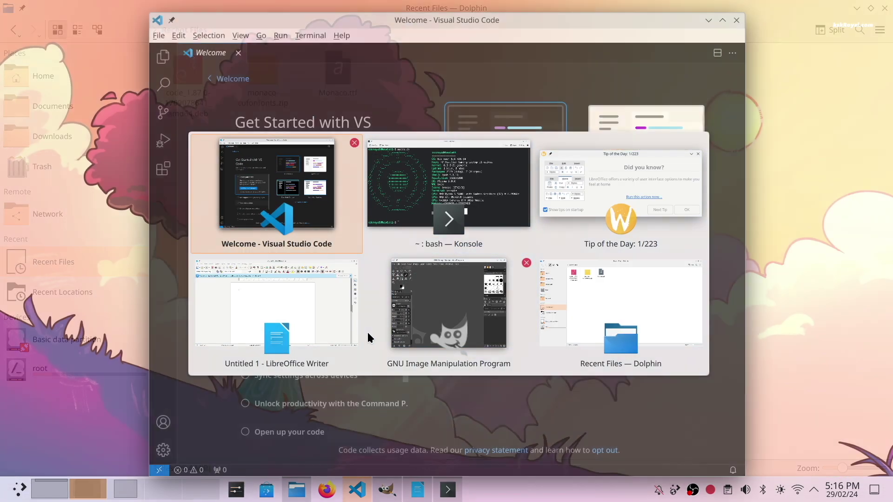
{"action": "key", "text": "alt+Tab"}
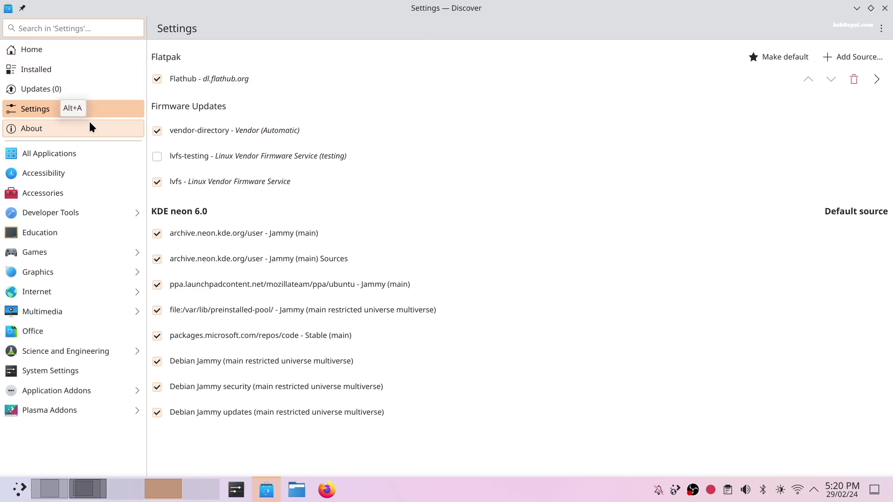
Step: Search Discover for 'intellij' and view IntelliJ Community, IntelliJ Ultimate, then DataGrip details
{"action": "left_click", "coordinate": [78, 49]}
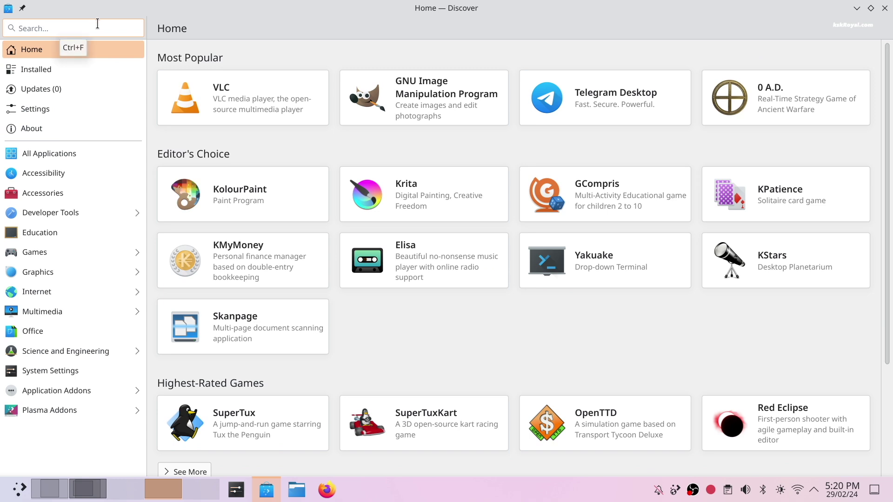
{"action": "type", "text": "intellij"}
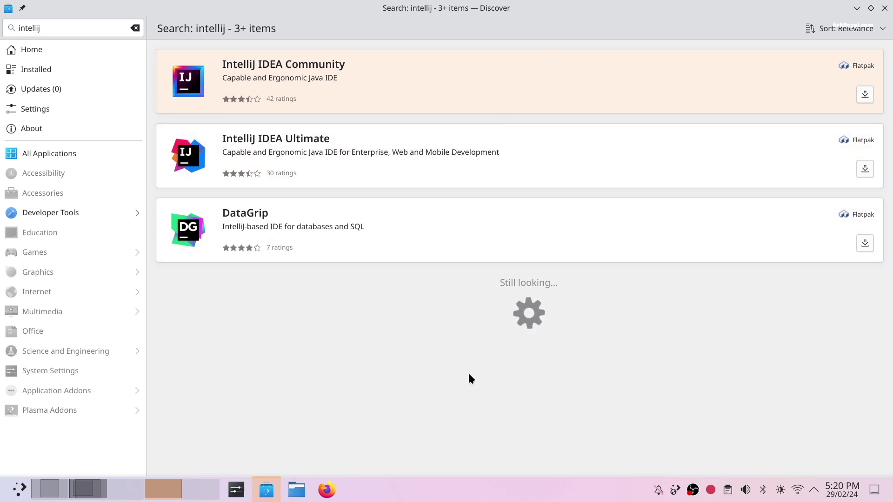
{"action": "left_click", "coordinate": [474, 90]}
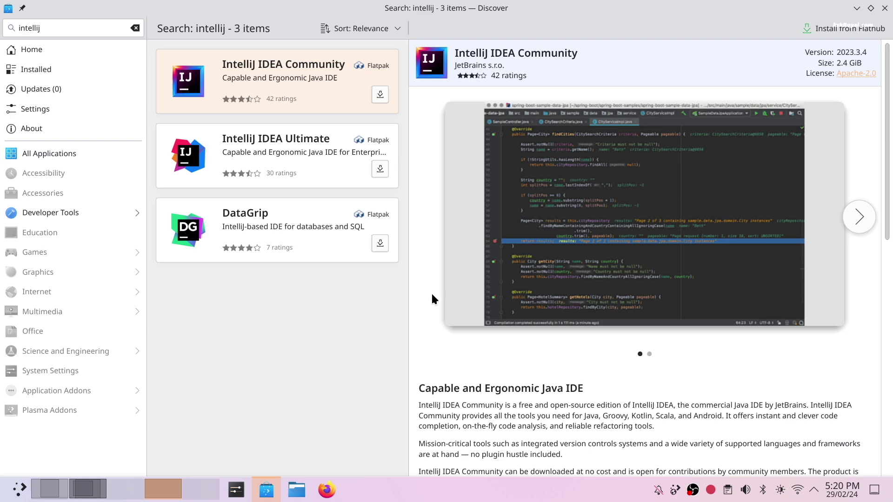
{"action": "left_click", "coordinate": [311, 158]}
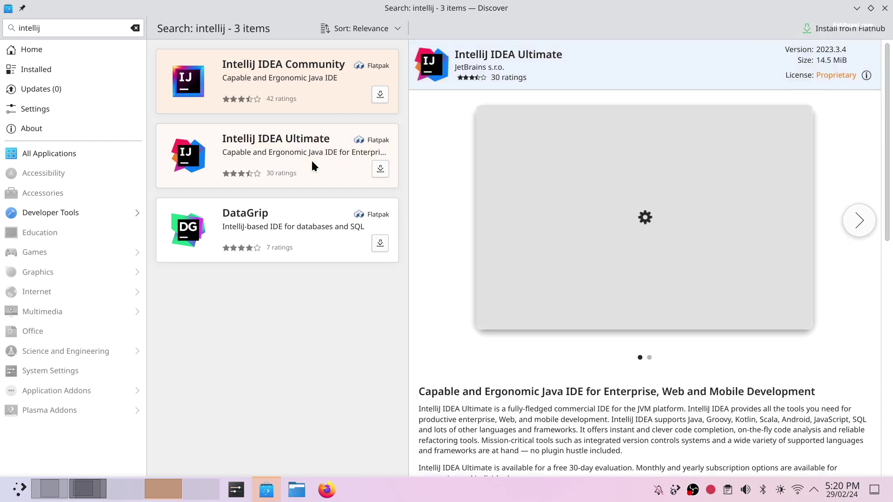
{"action": "left_click", "coordinate": [303, 214]}
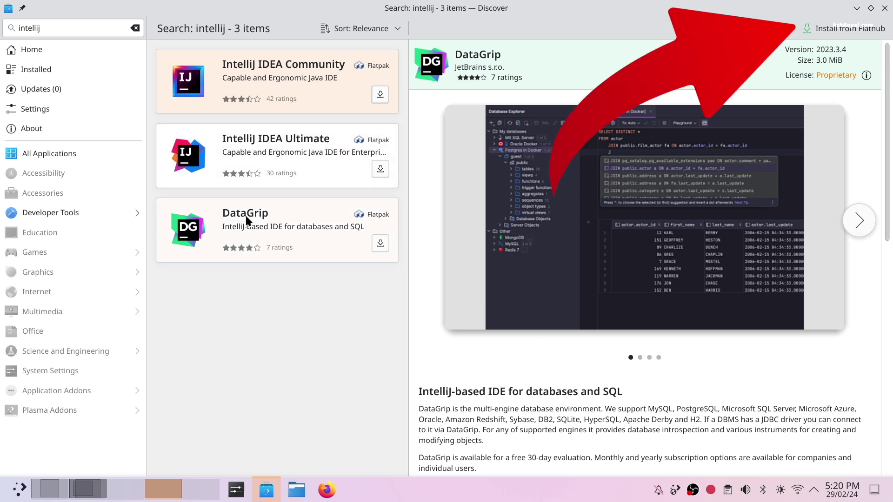
Step: Page through DataGrip's screenshot carousel to its last screenshot
{"action": "scroll", "coordinate": [885, 127], "scroll_direction": "down", "scroll_amount": 1}
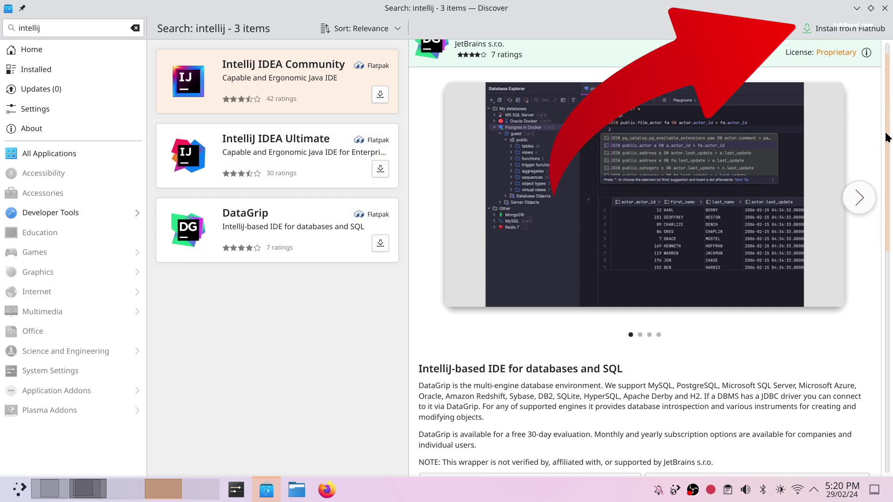
{"action": "scroll", "coordinate": [863, 269], "scroll_direction": "up", "scroll_amount": 1}
{"action": "left_click", "coordinate": [860, 221]}
{"action": "left_click", "coordinate": [860, 221]}
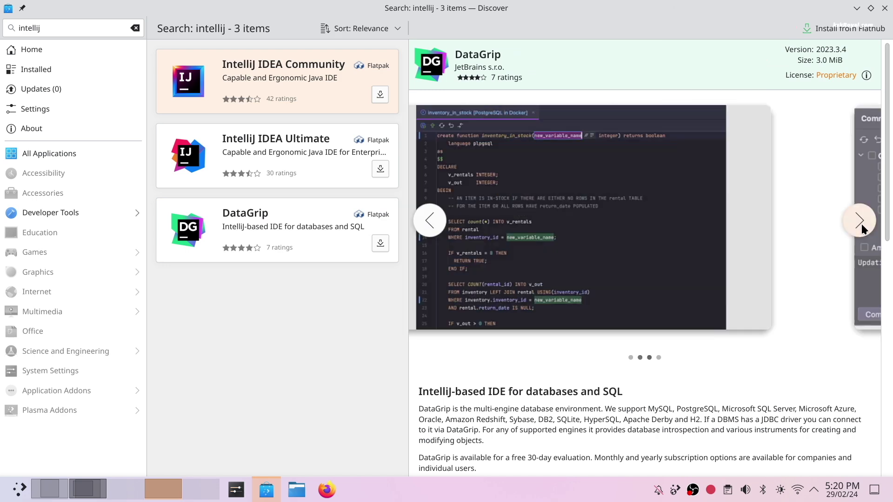
{"action": "left_click", "coordinate": [859, 220]}
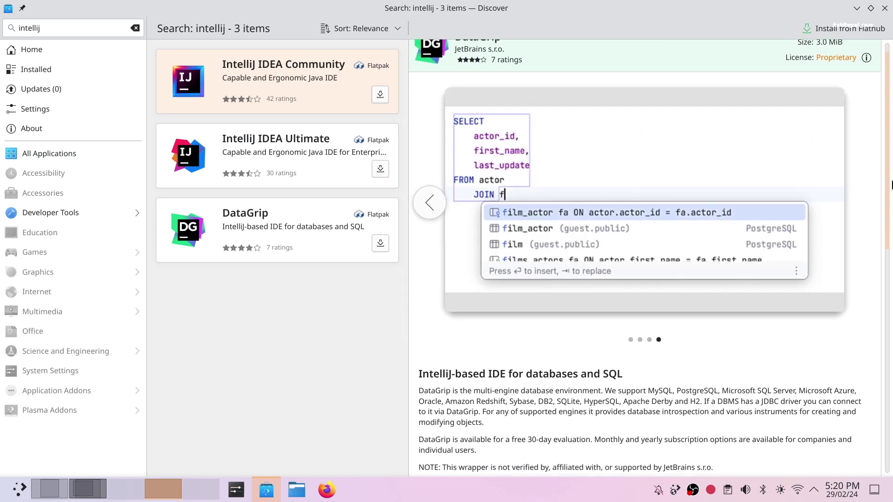
{"action": "mouse_move", "coordinate": [892, 178]}
{"action": "left_mouse_down"}
{"action": "mouse_move", "coordinate": [892, 426]}
{"action": "mouse_move", "coordinate": [891, 195]}
{"action": "left_mouse_up"}
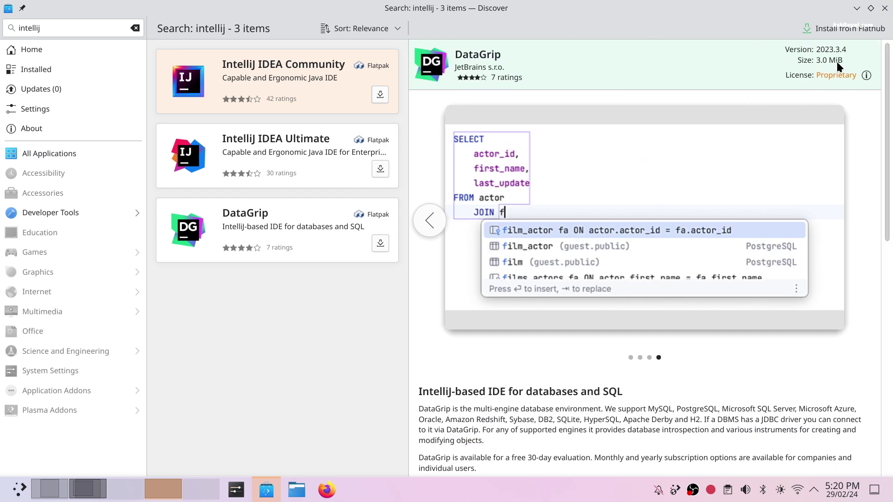
Step: Use the Meta+W Overview to switch to Dolphin, then to GIMP
{"action": "key", "text": "super+w"}
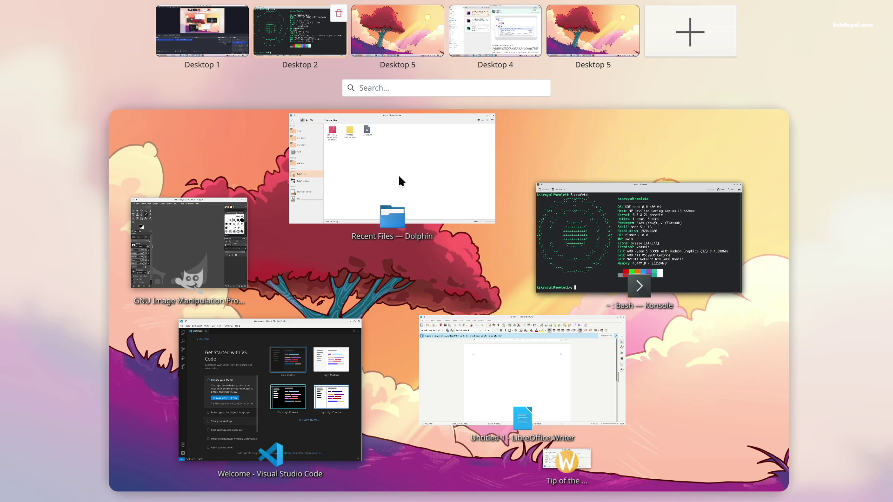
{"action": "key", "text": "super+w"}
{"action": "key", "text": "super+w"}
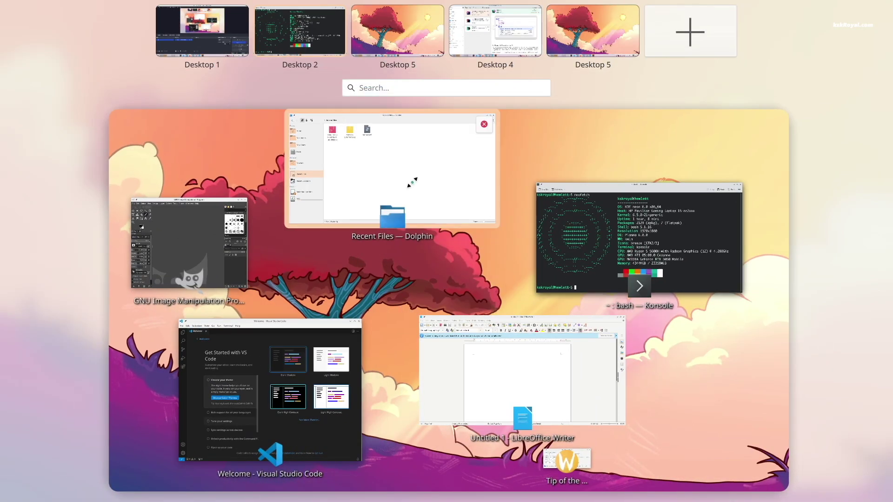
{"action": "left_click", "coordinate": [411, 182]}
{"action": "key", "text": "super+w"}
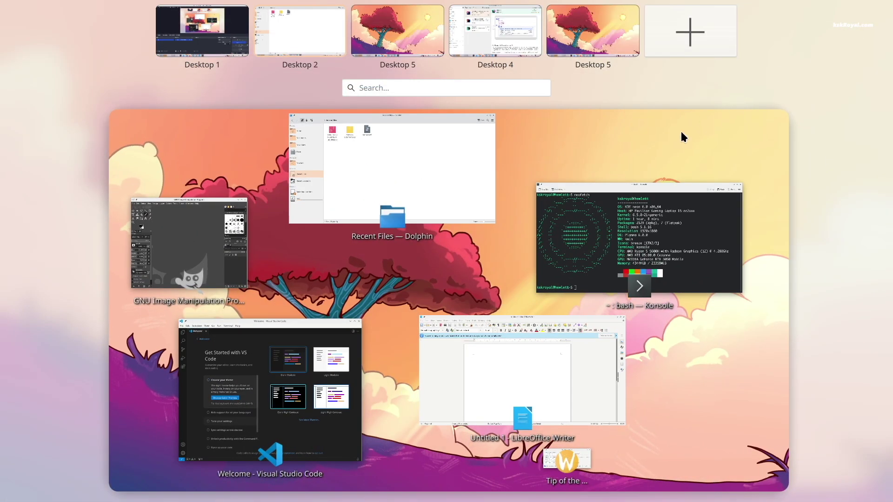
{"action": "left_click", "coordinate": [212, 277]}
Step: Maximise GIMP and launch Kdenlive by searching 'kde' in the application launcher
{"action": "left_click", "coordinate": [547, 56]}
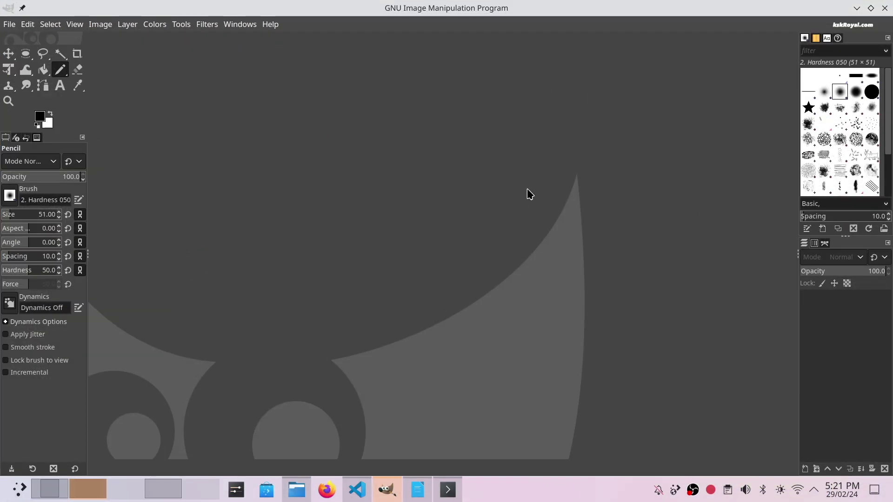
{"action": "key", "text": "super"}
{"action": "type", "text": "kde"}
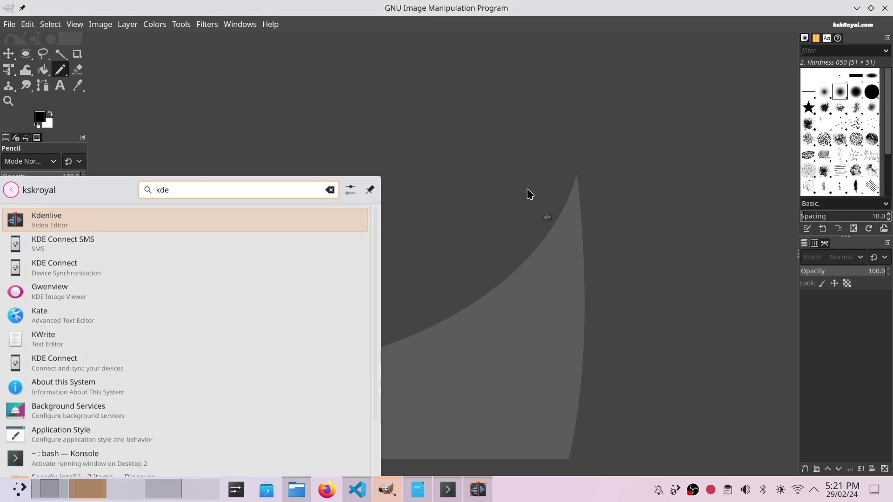
{"action": "key", "text": "Return"}
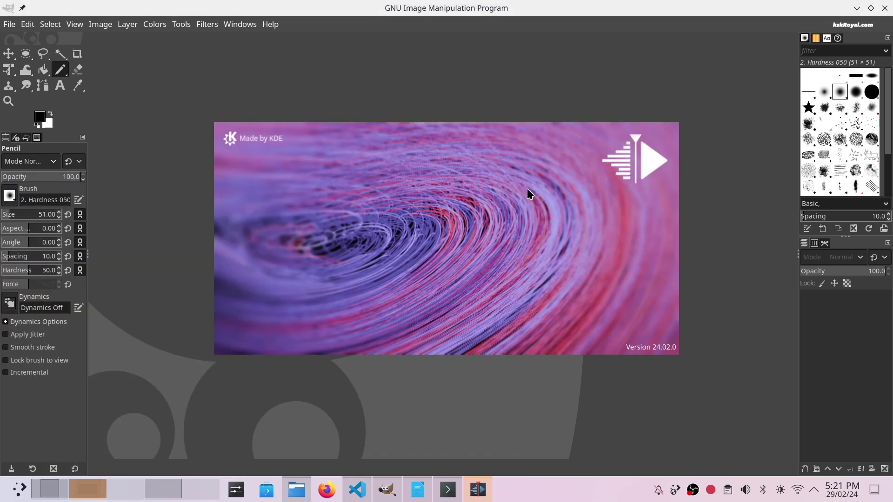